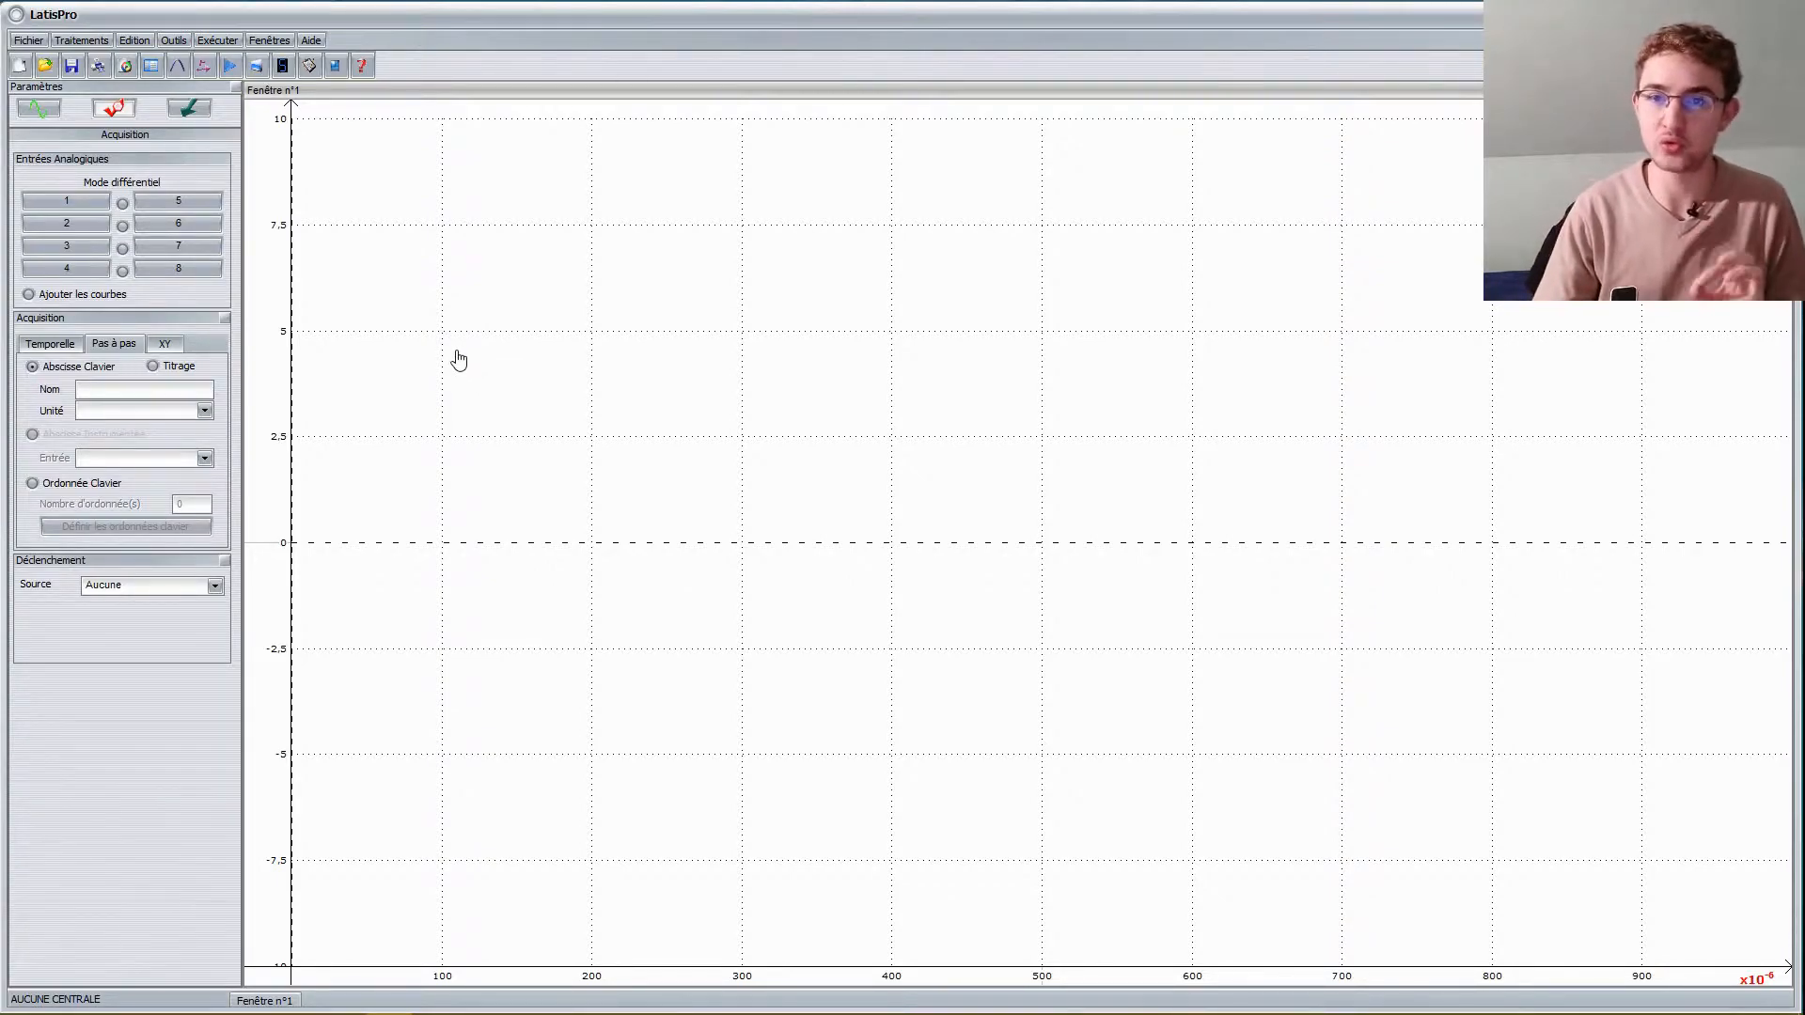
pyautogui.click(28, 39)
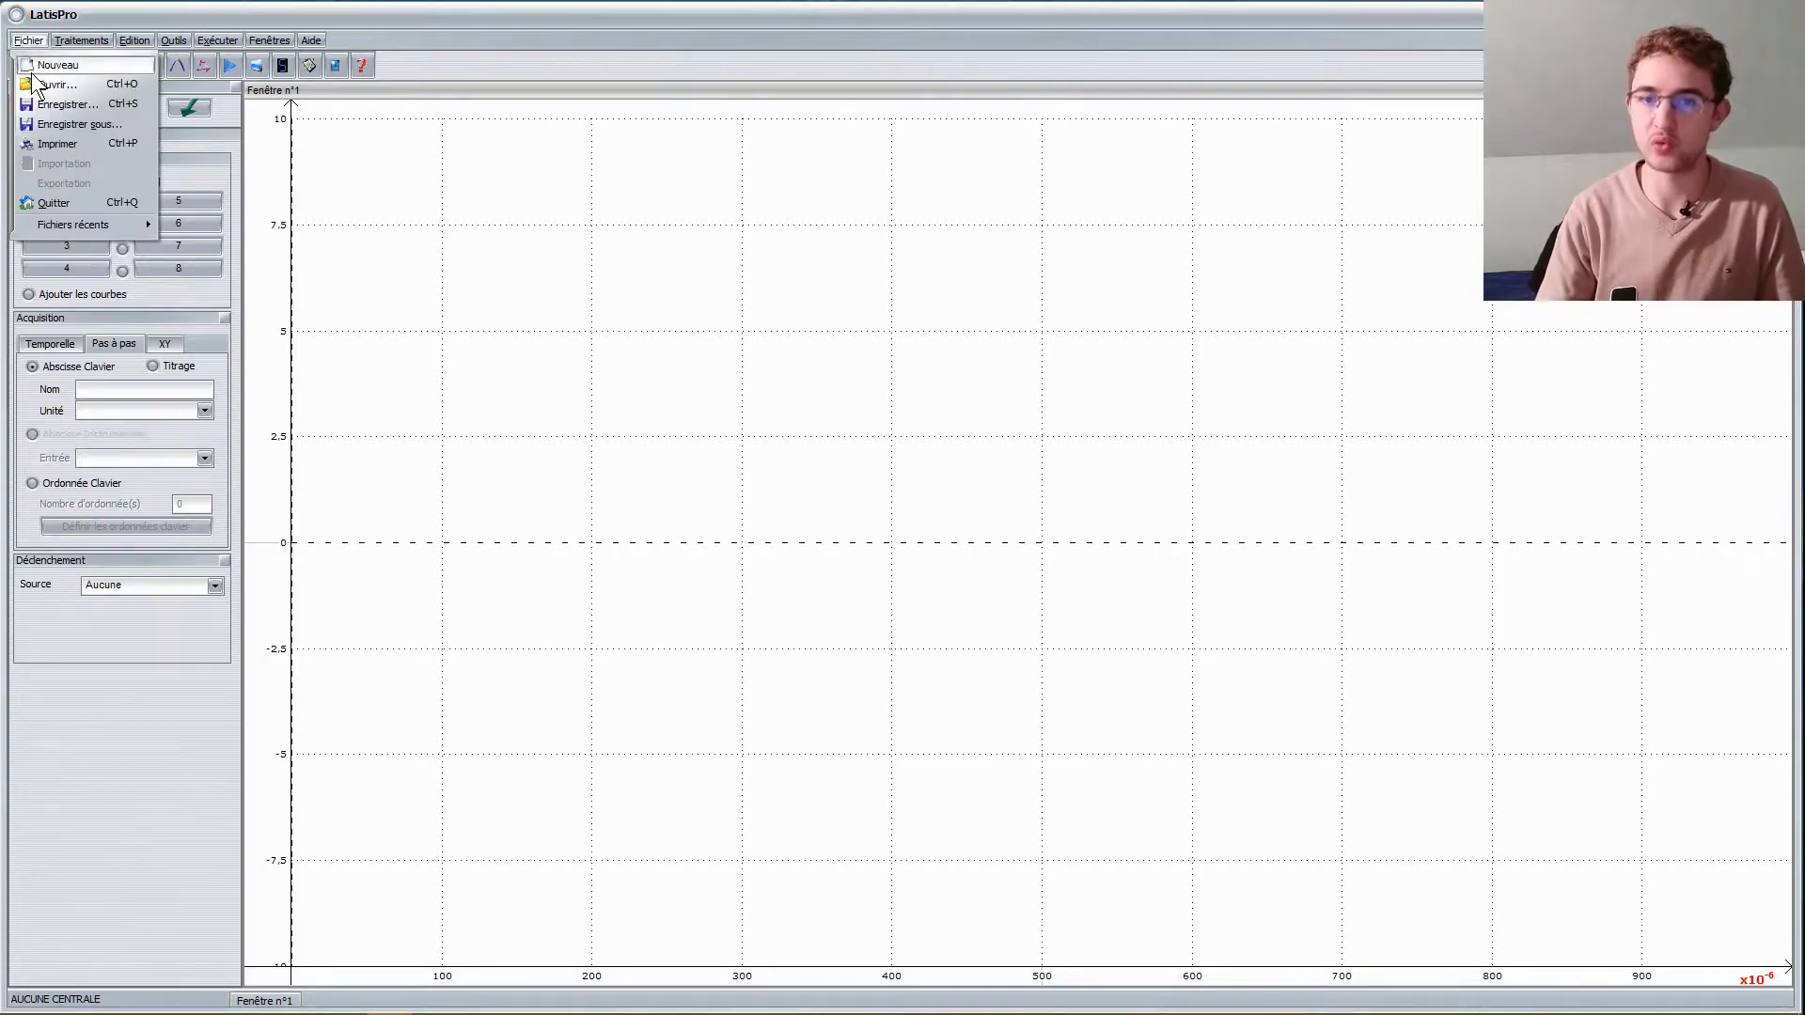
pyautogui.click(31, 80)
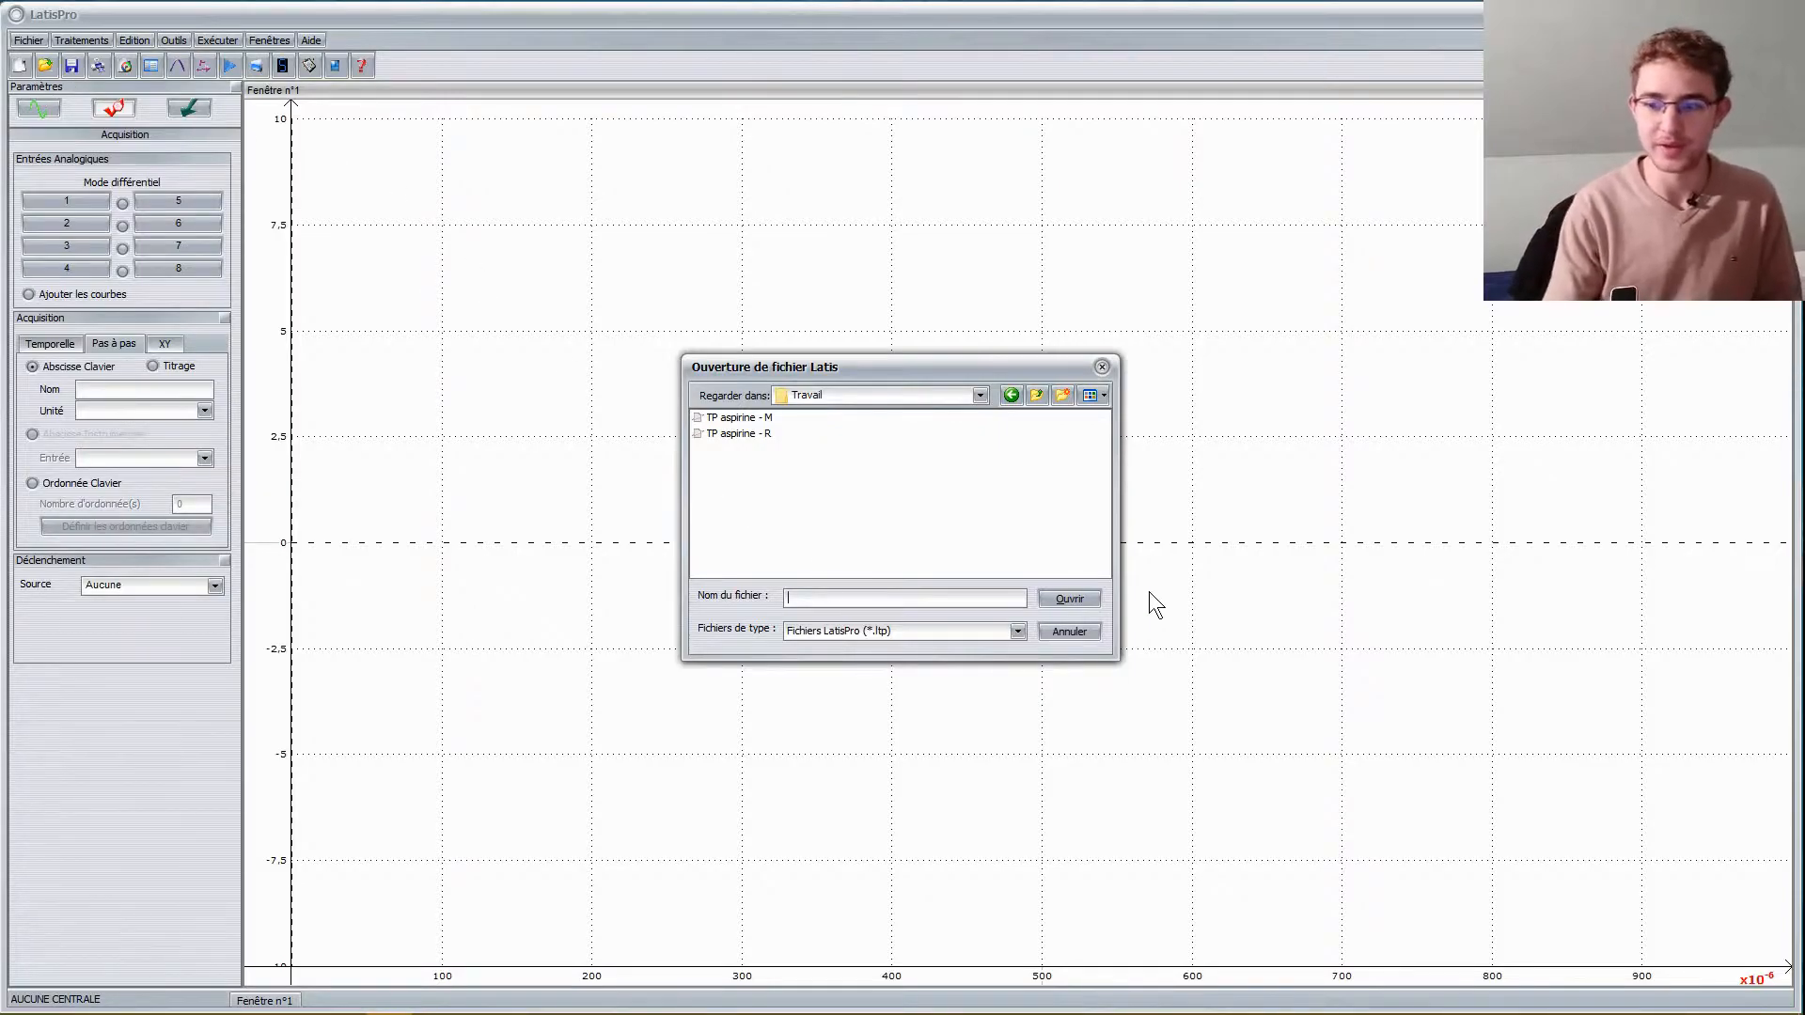
pyautogui.click(1070, 632)
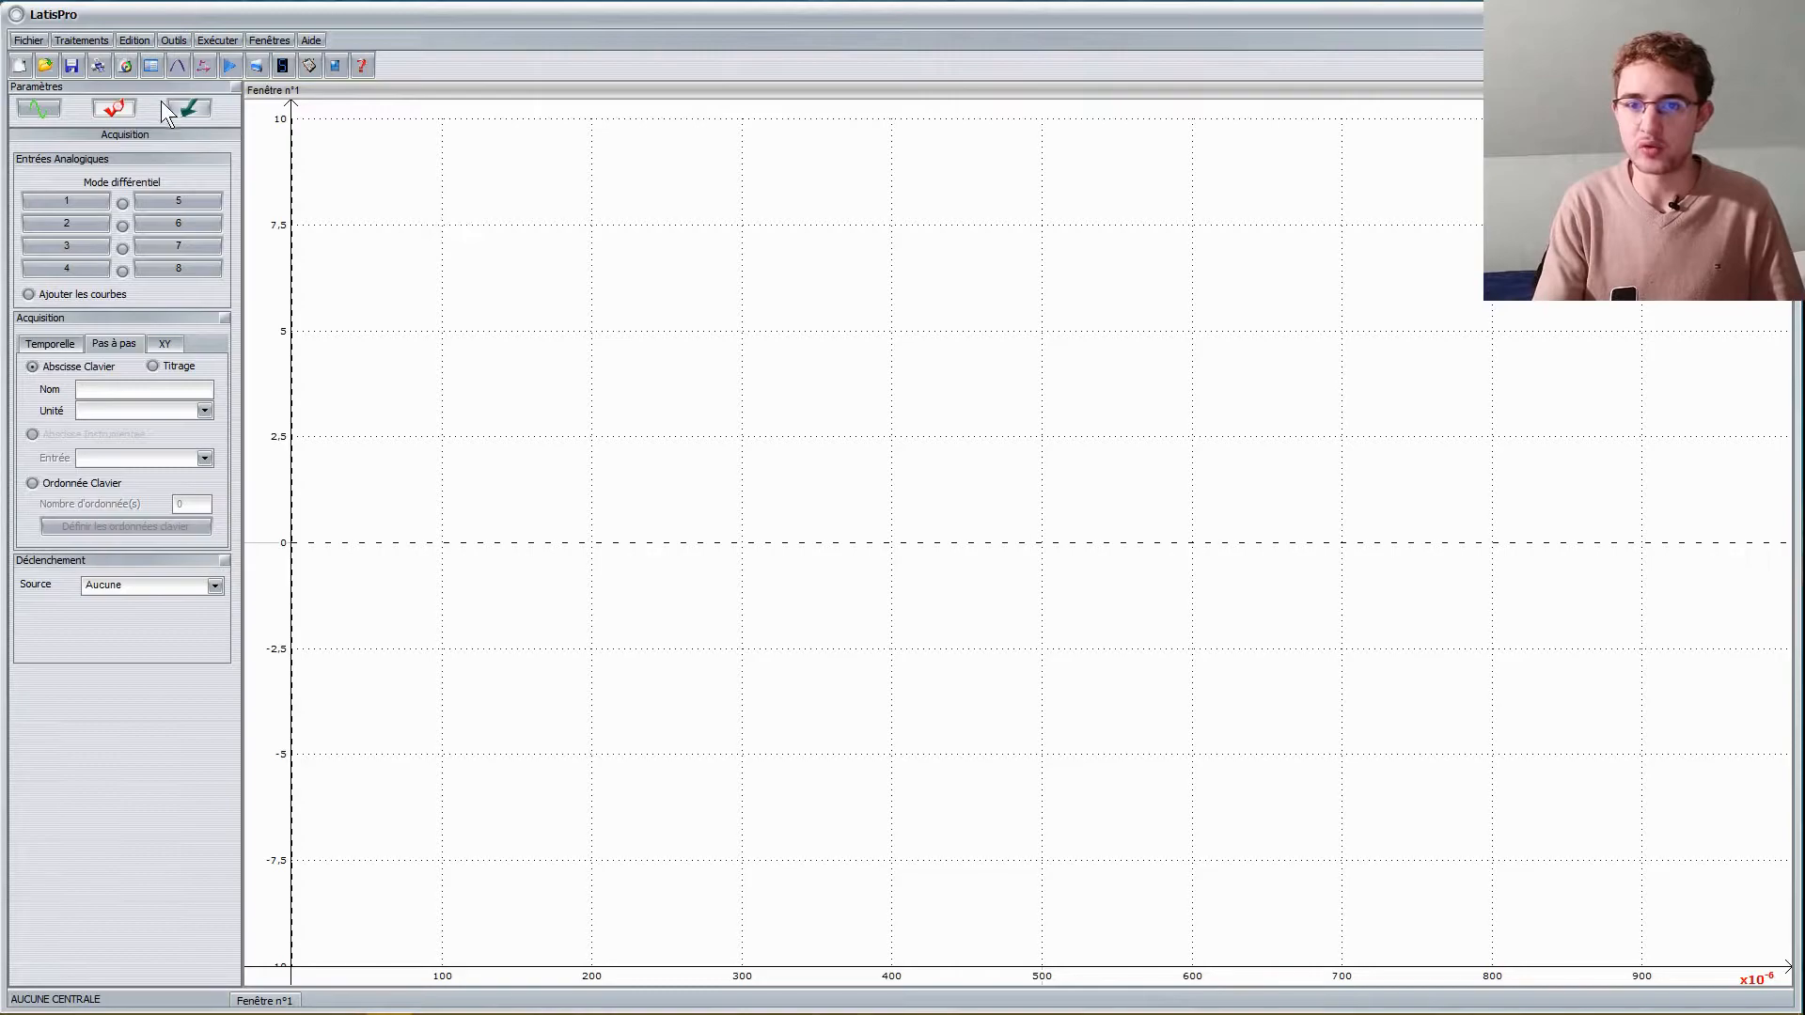
# Open the video sequence tool and load the TPSecondeProjectile video
pyautogui.click(125, 68)
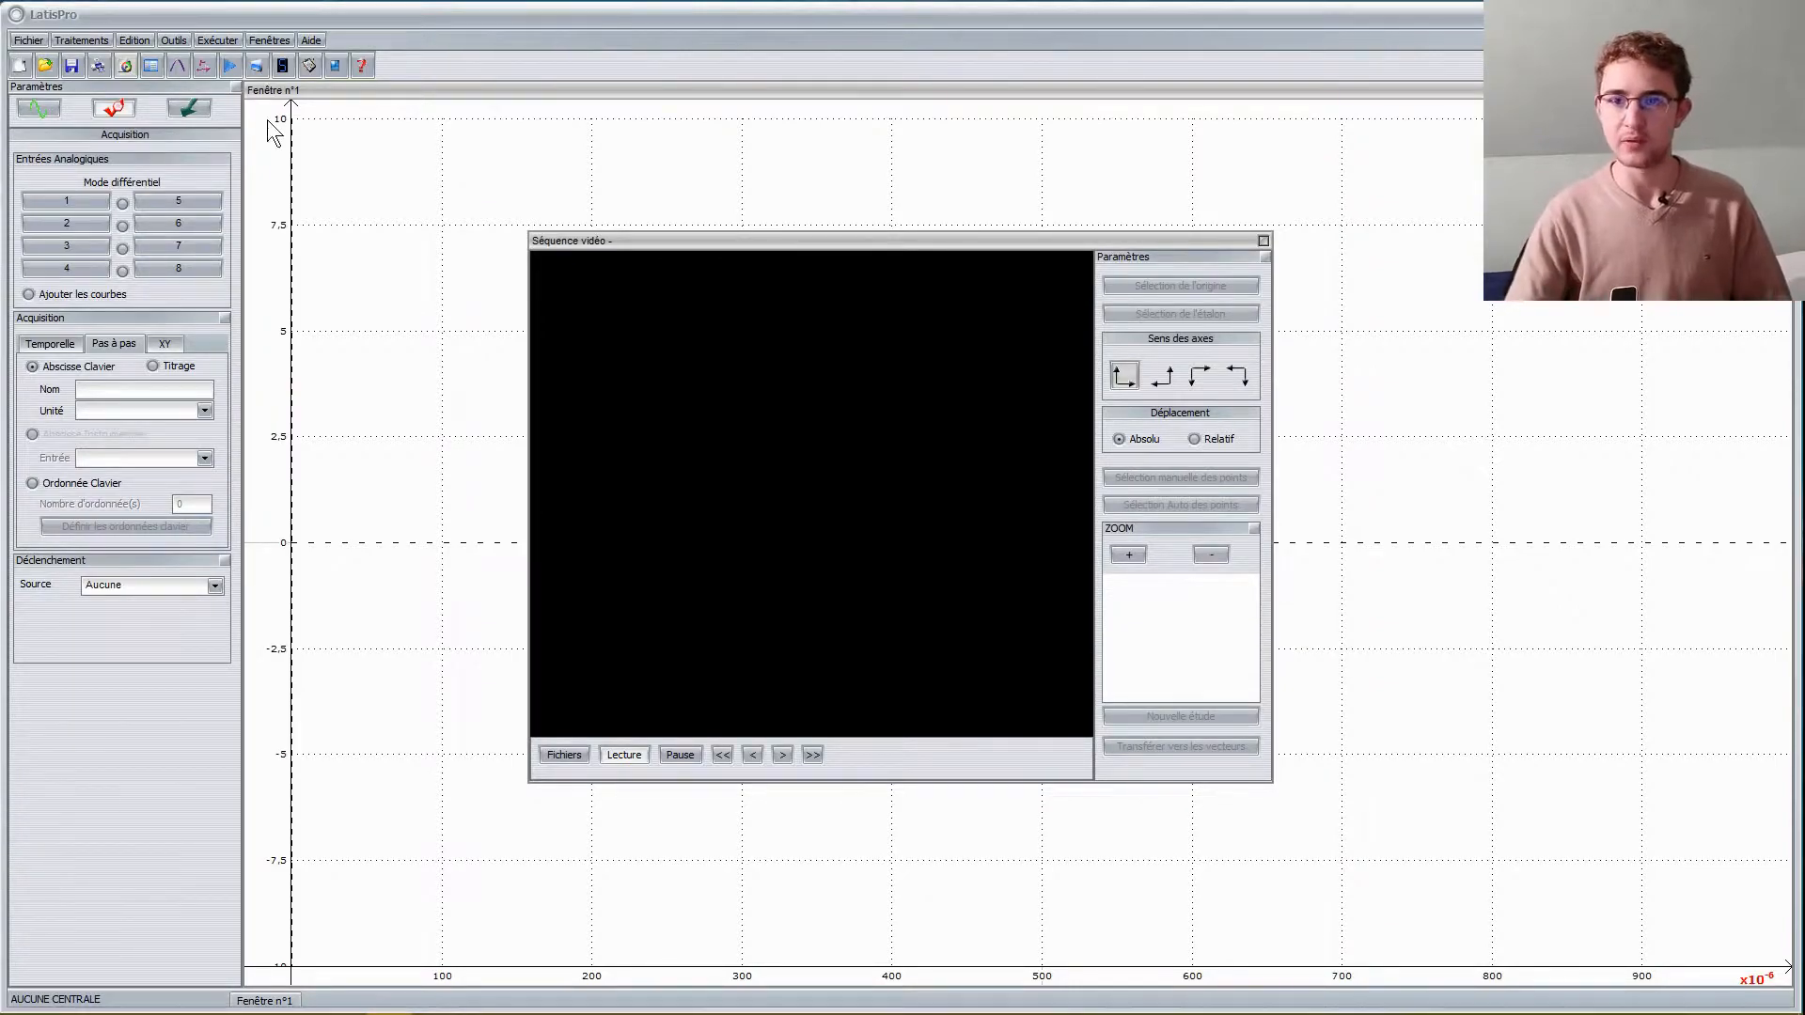
pyautogui.click(565, 755)
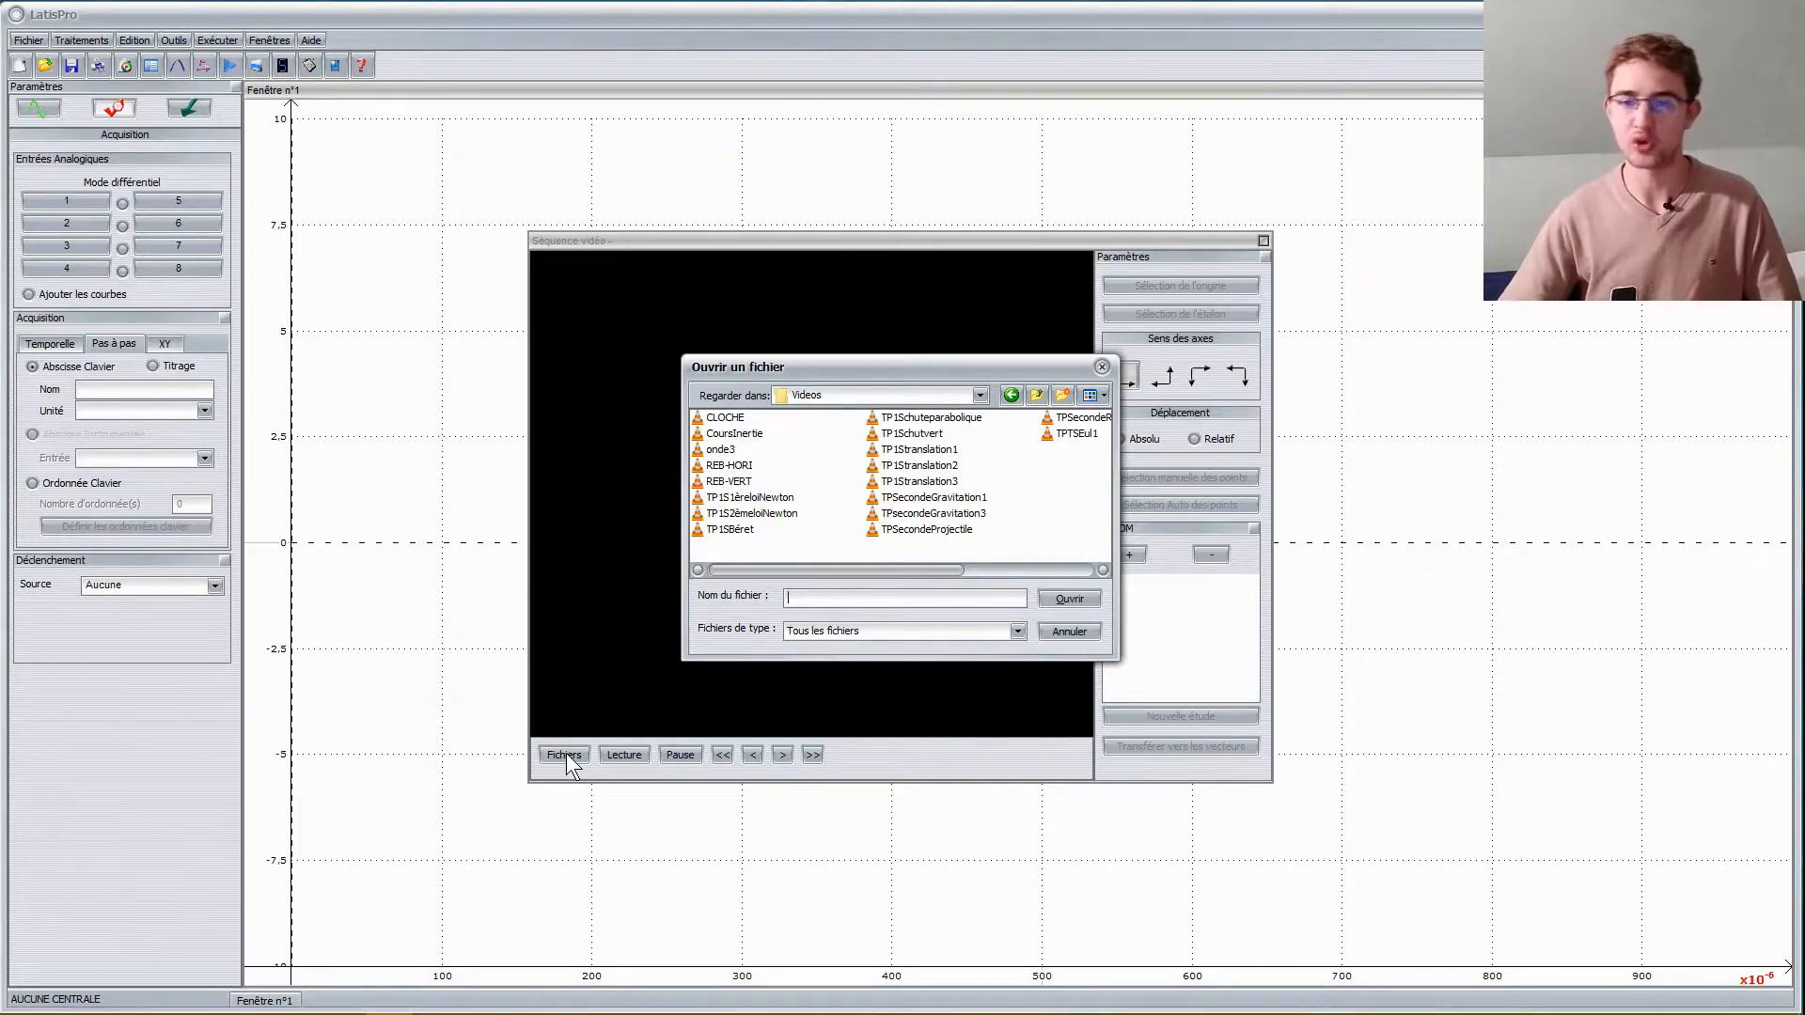
pyautogui.doubleClick(884, 532)
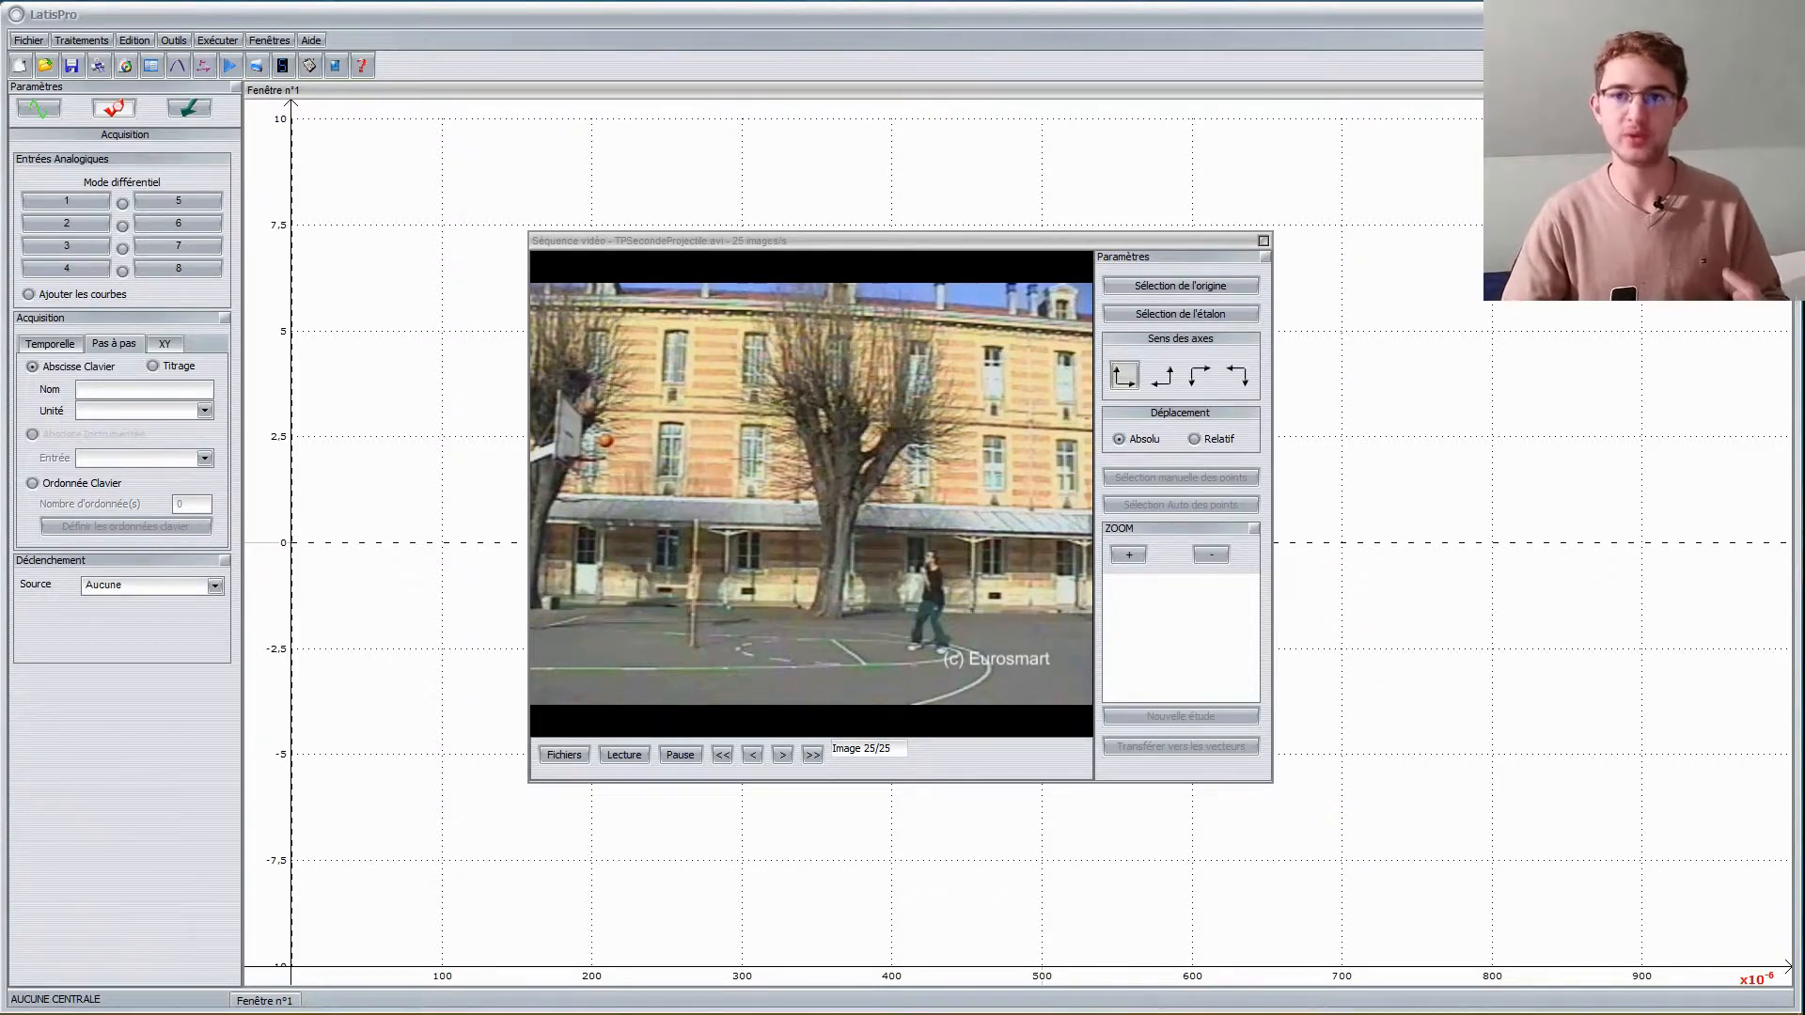
# Return to the video's first frame, orient the axes left and up, and place the origin on the ground directly below the ball
pyautogui.click(725, 754)
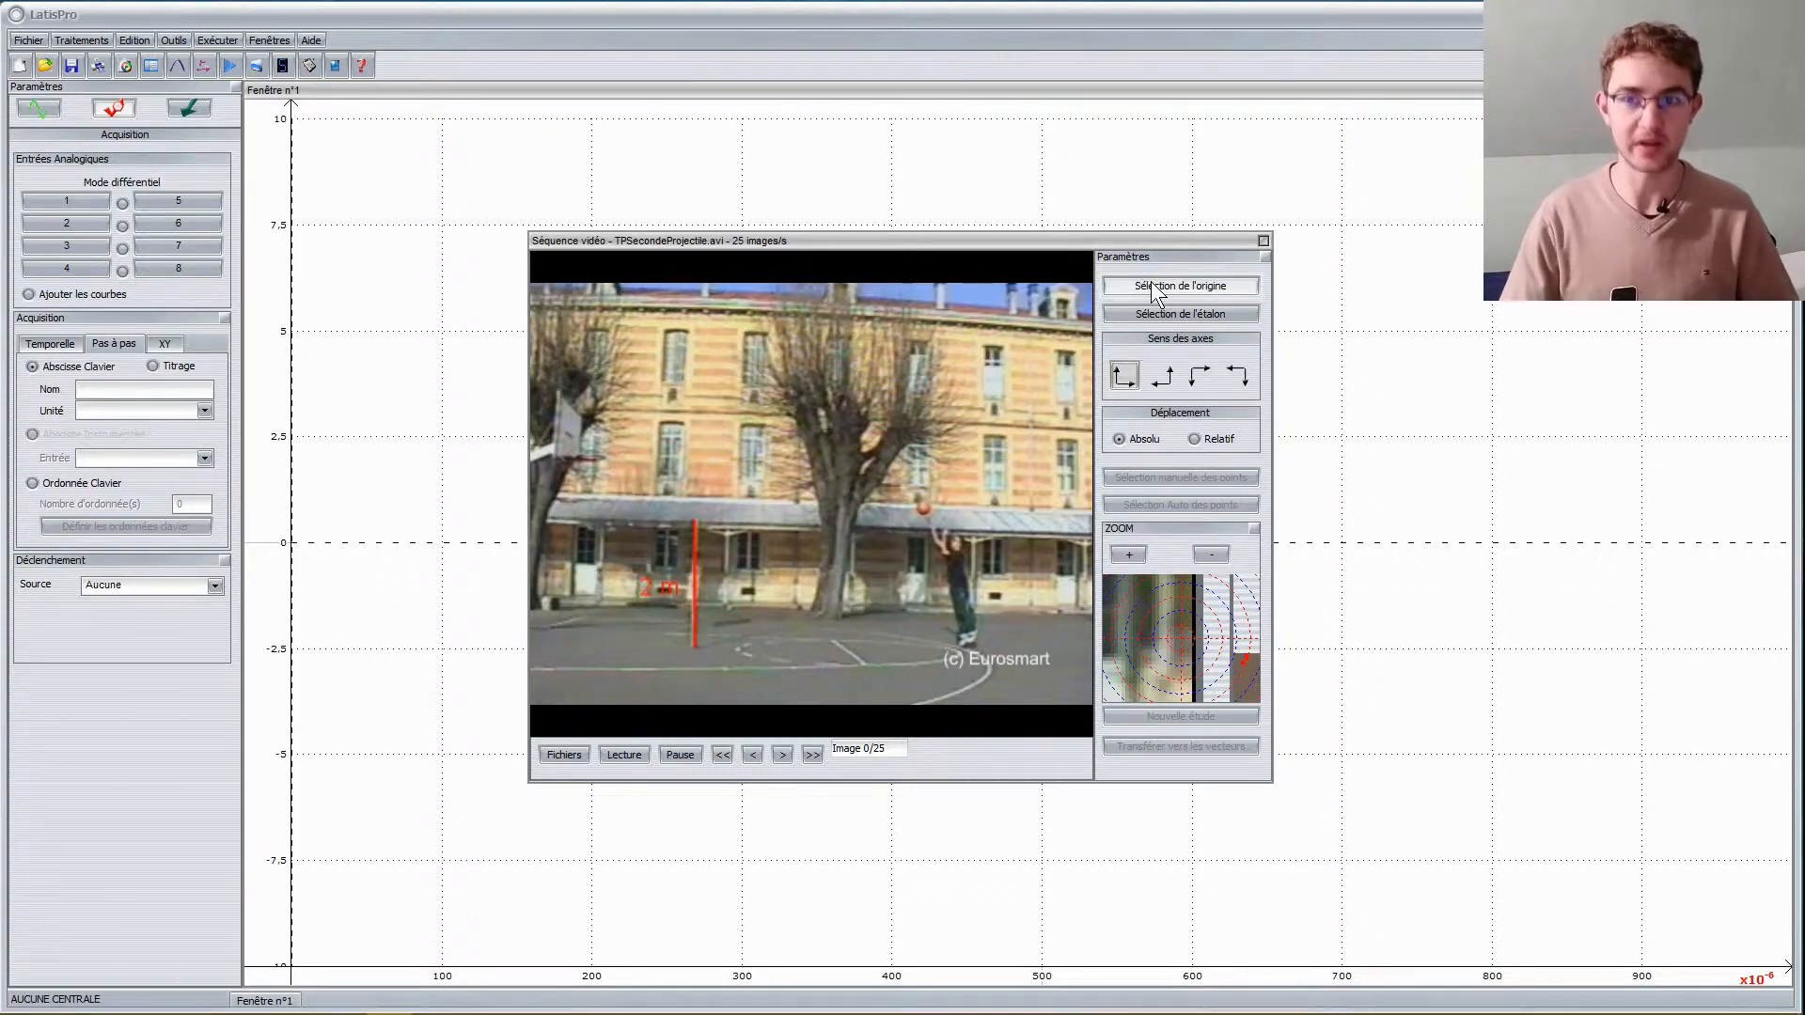
pyautogui.click(1170, 381)
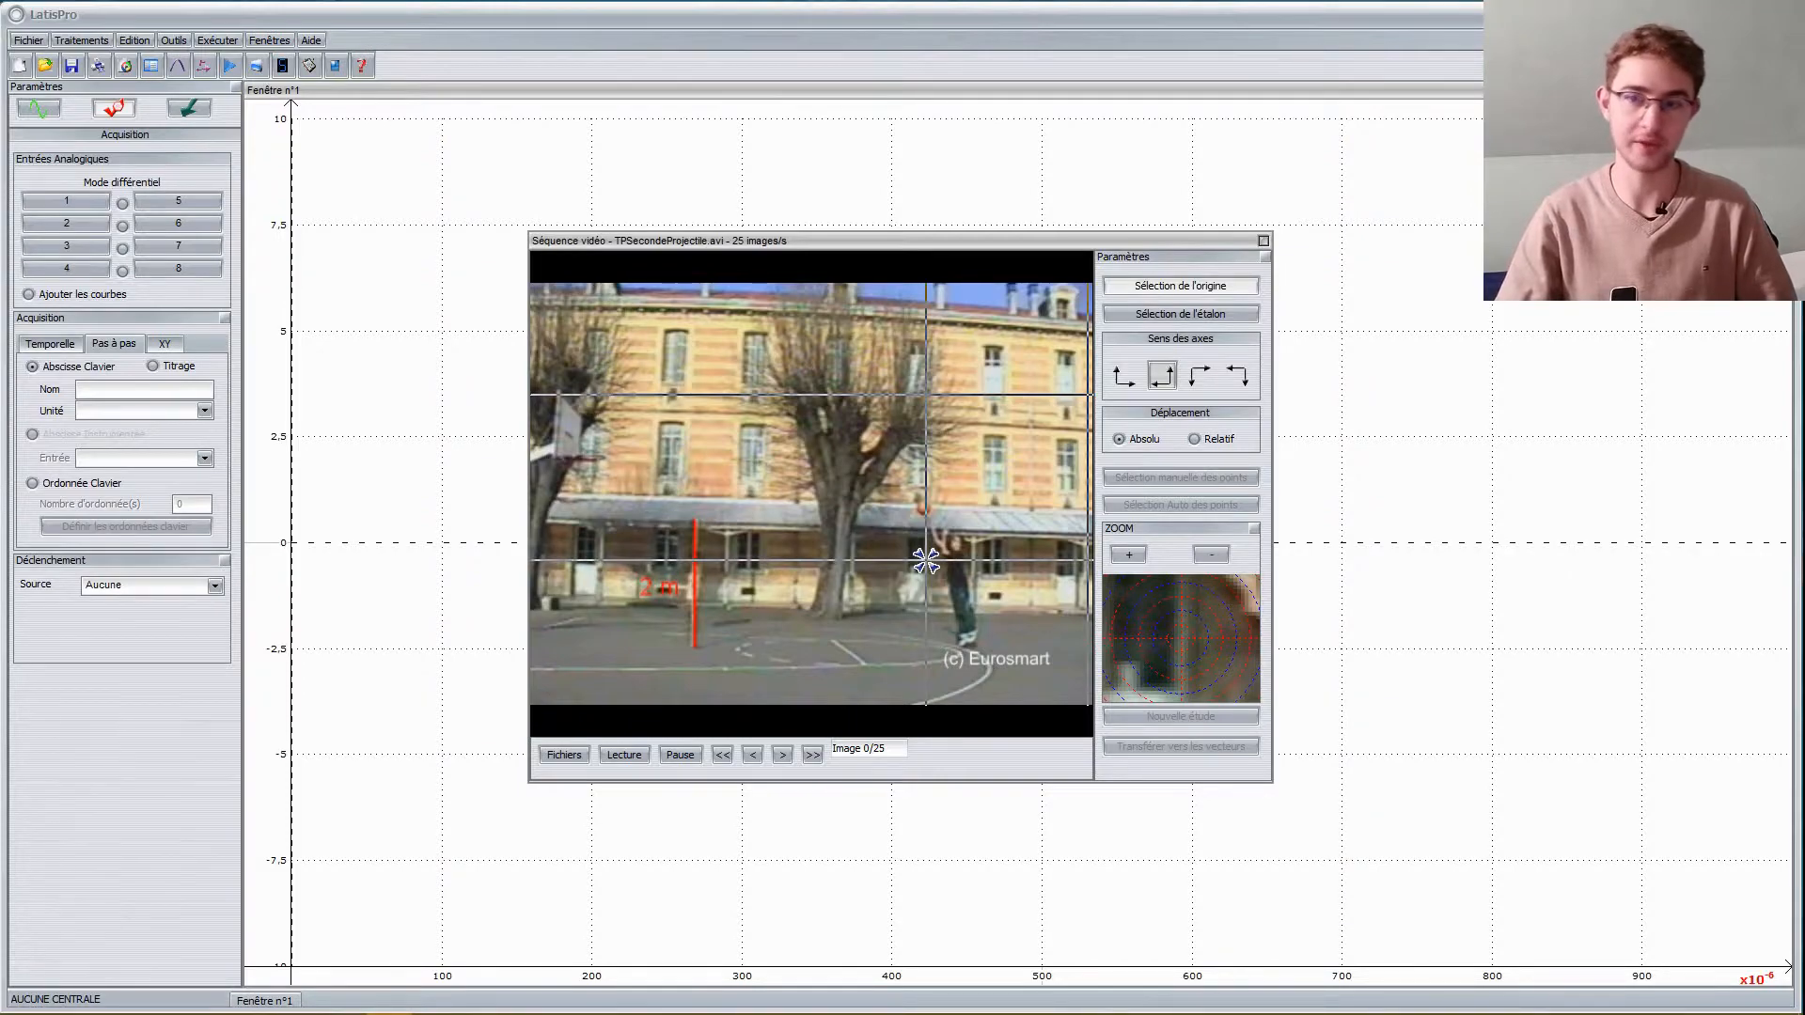
pyautogui.click(926, 657)
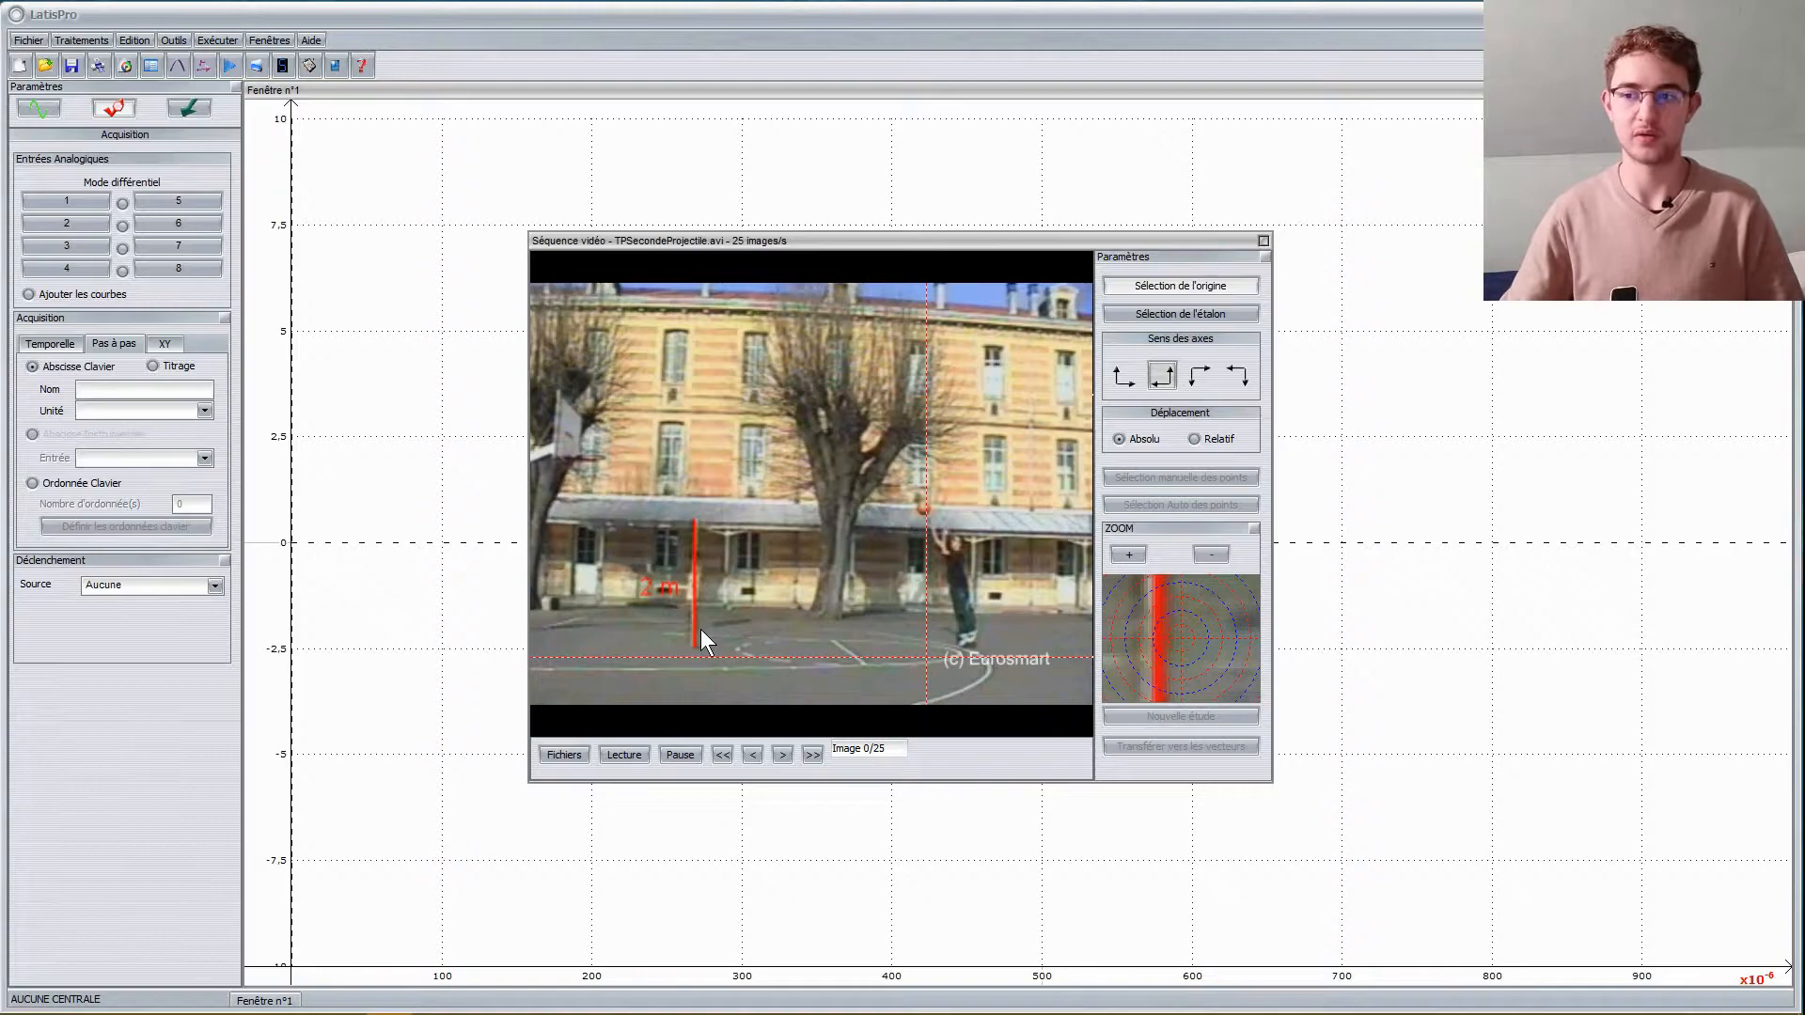
# Calibrate the scale by tracing the vertical red reference line from its upper end to its base and setting its length to 2 m
pyautogui.click(1171, 316)
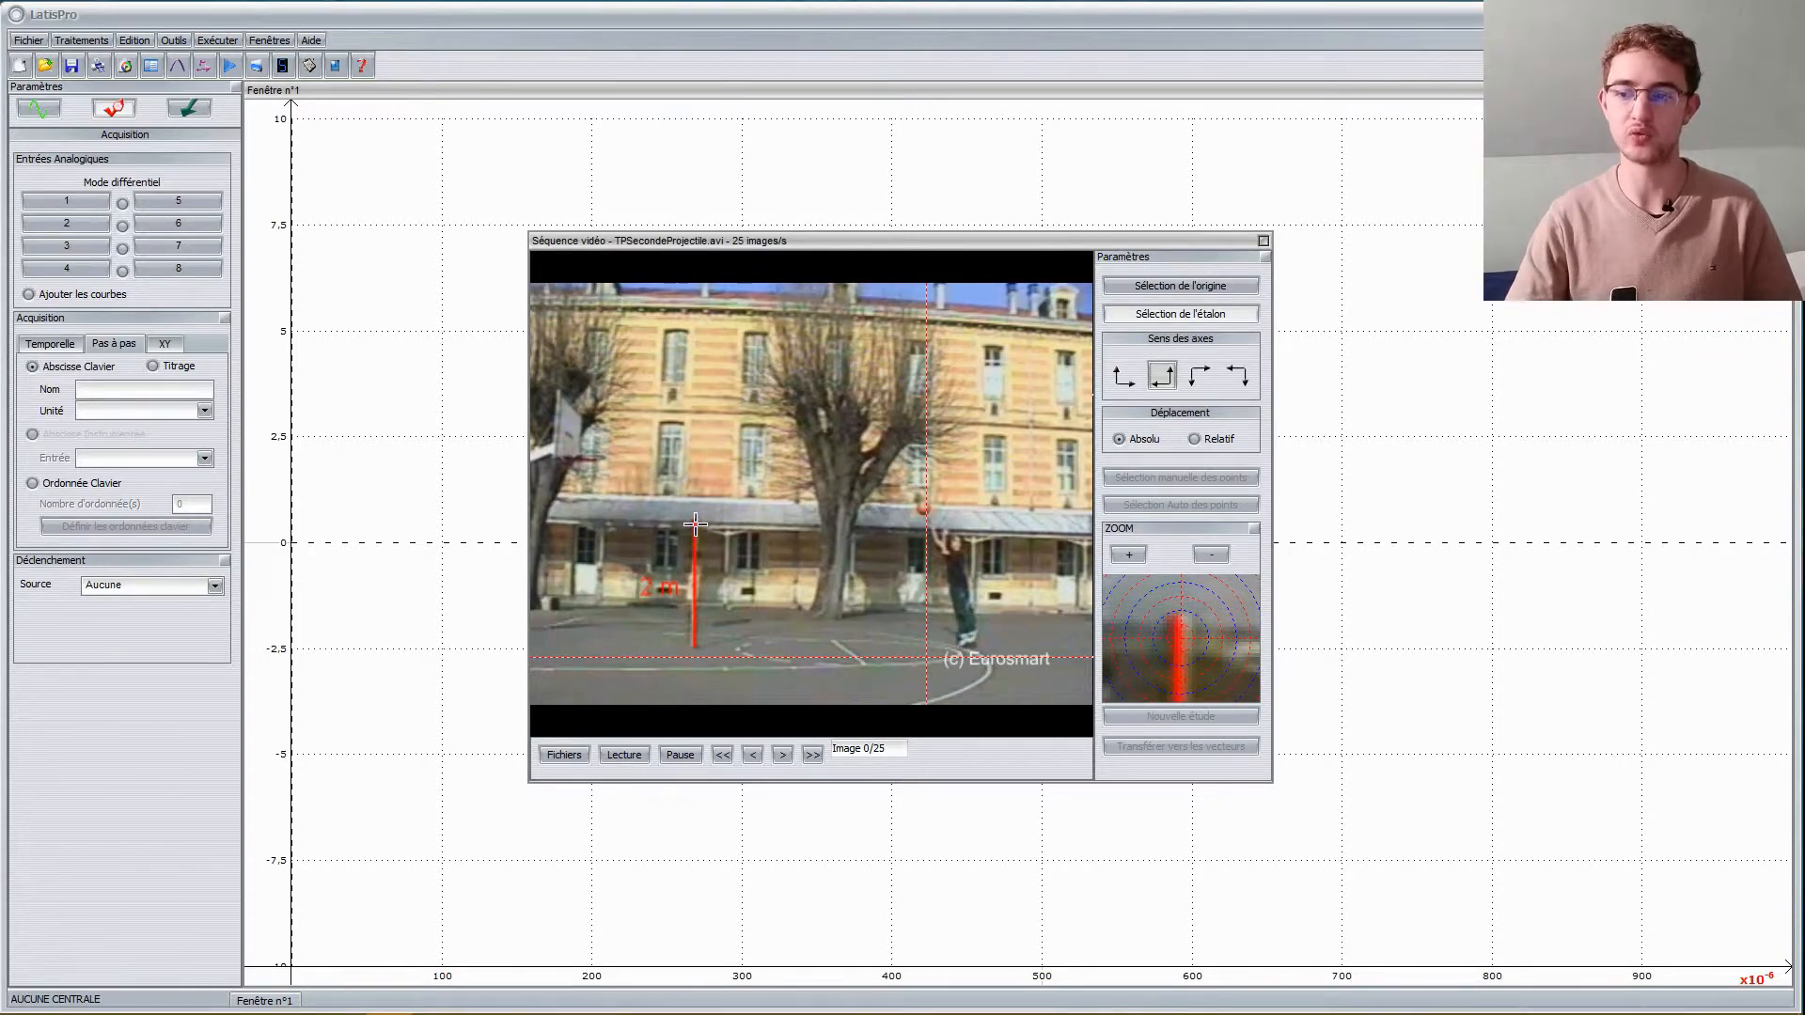
pyautogui.moveTo(696, 524); pyautogui.dragTo(701, 640)
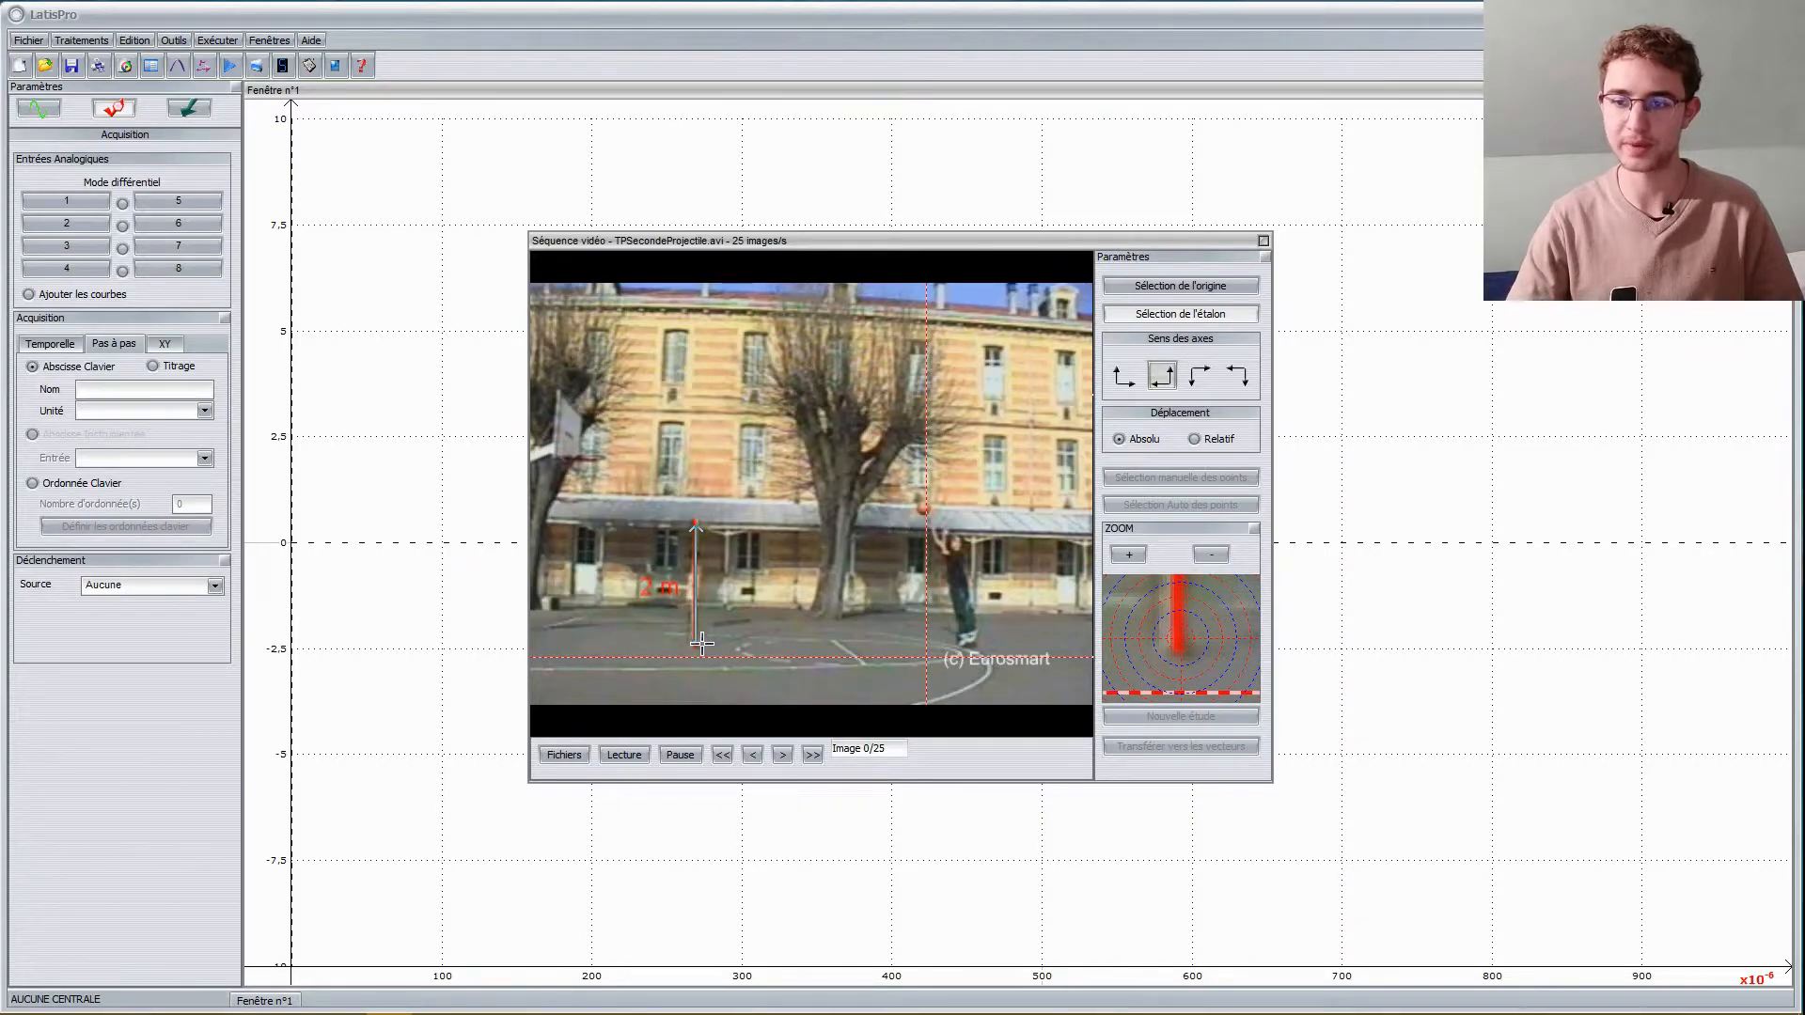
pyautogui.click(702, 644)
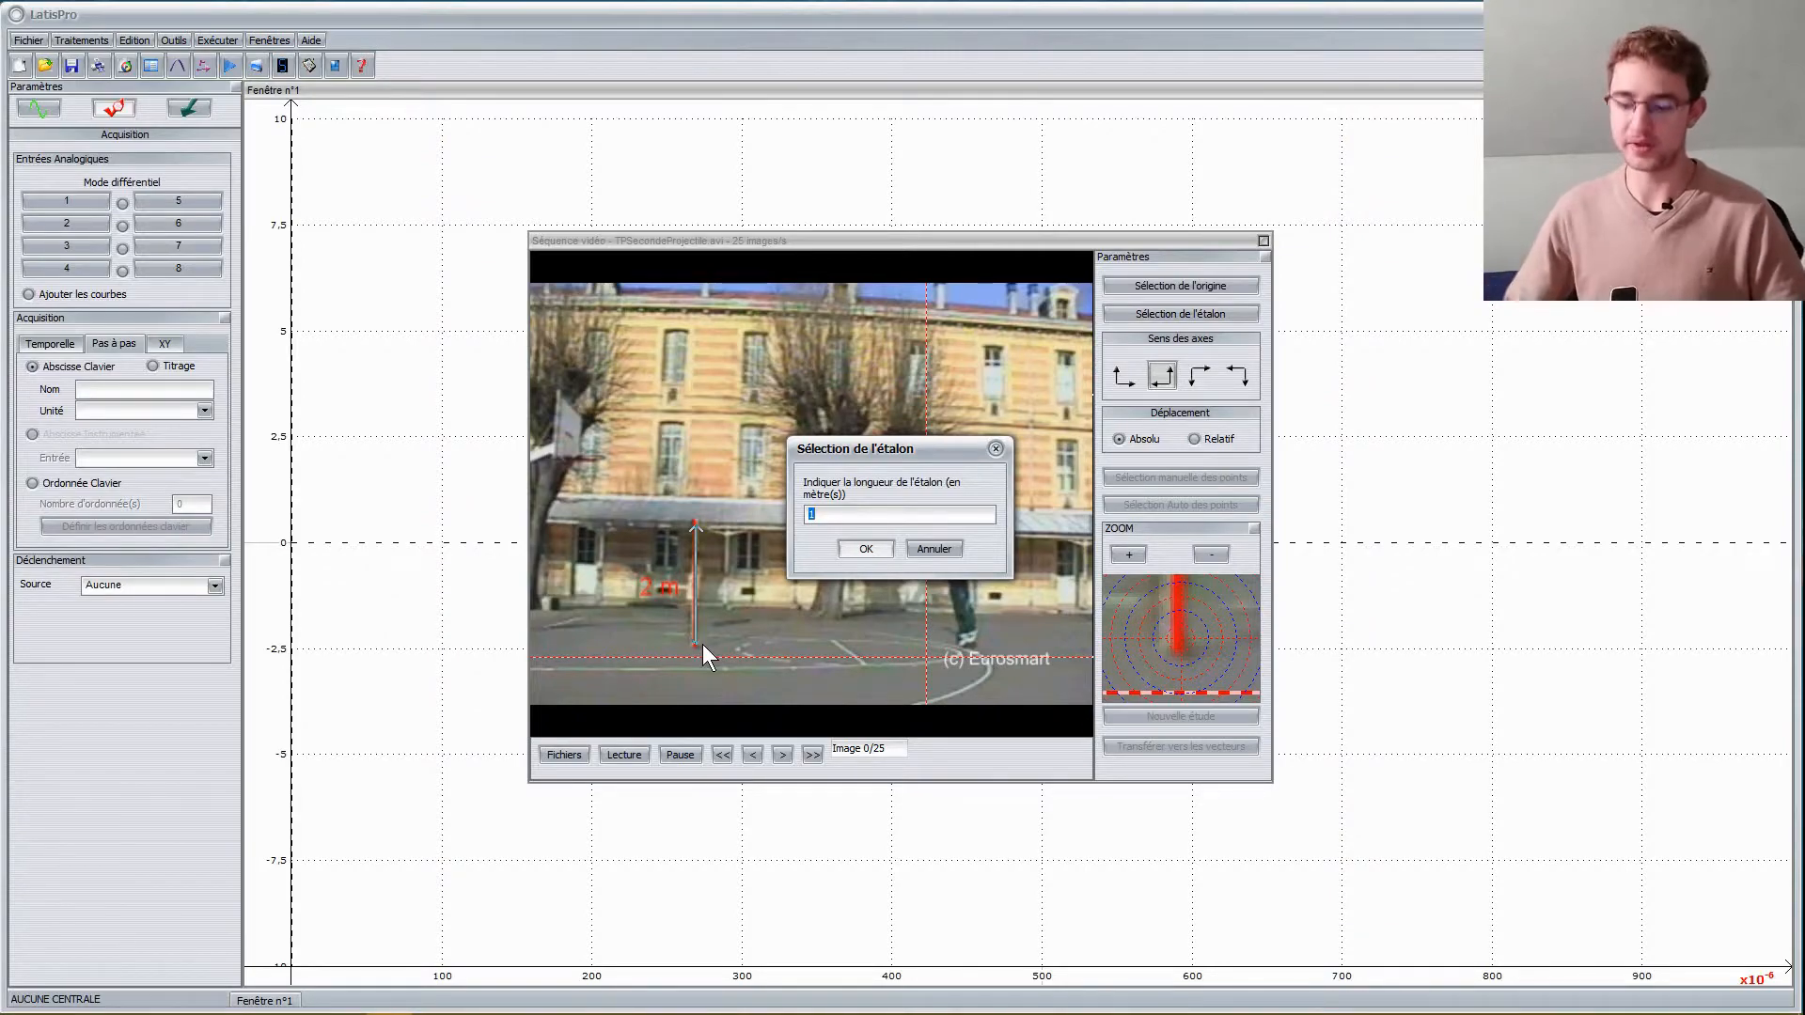
pyautogui.write('2')
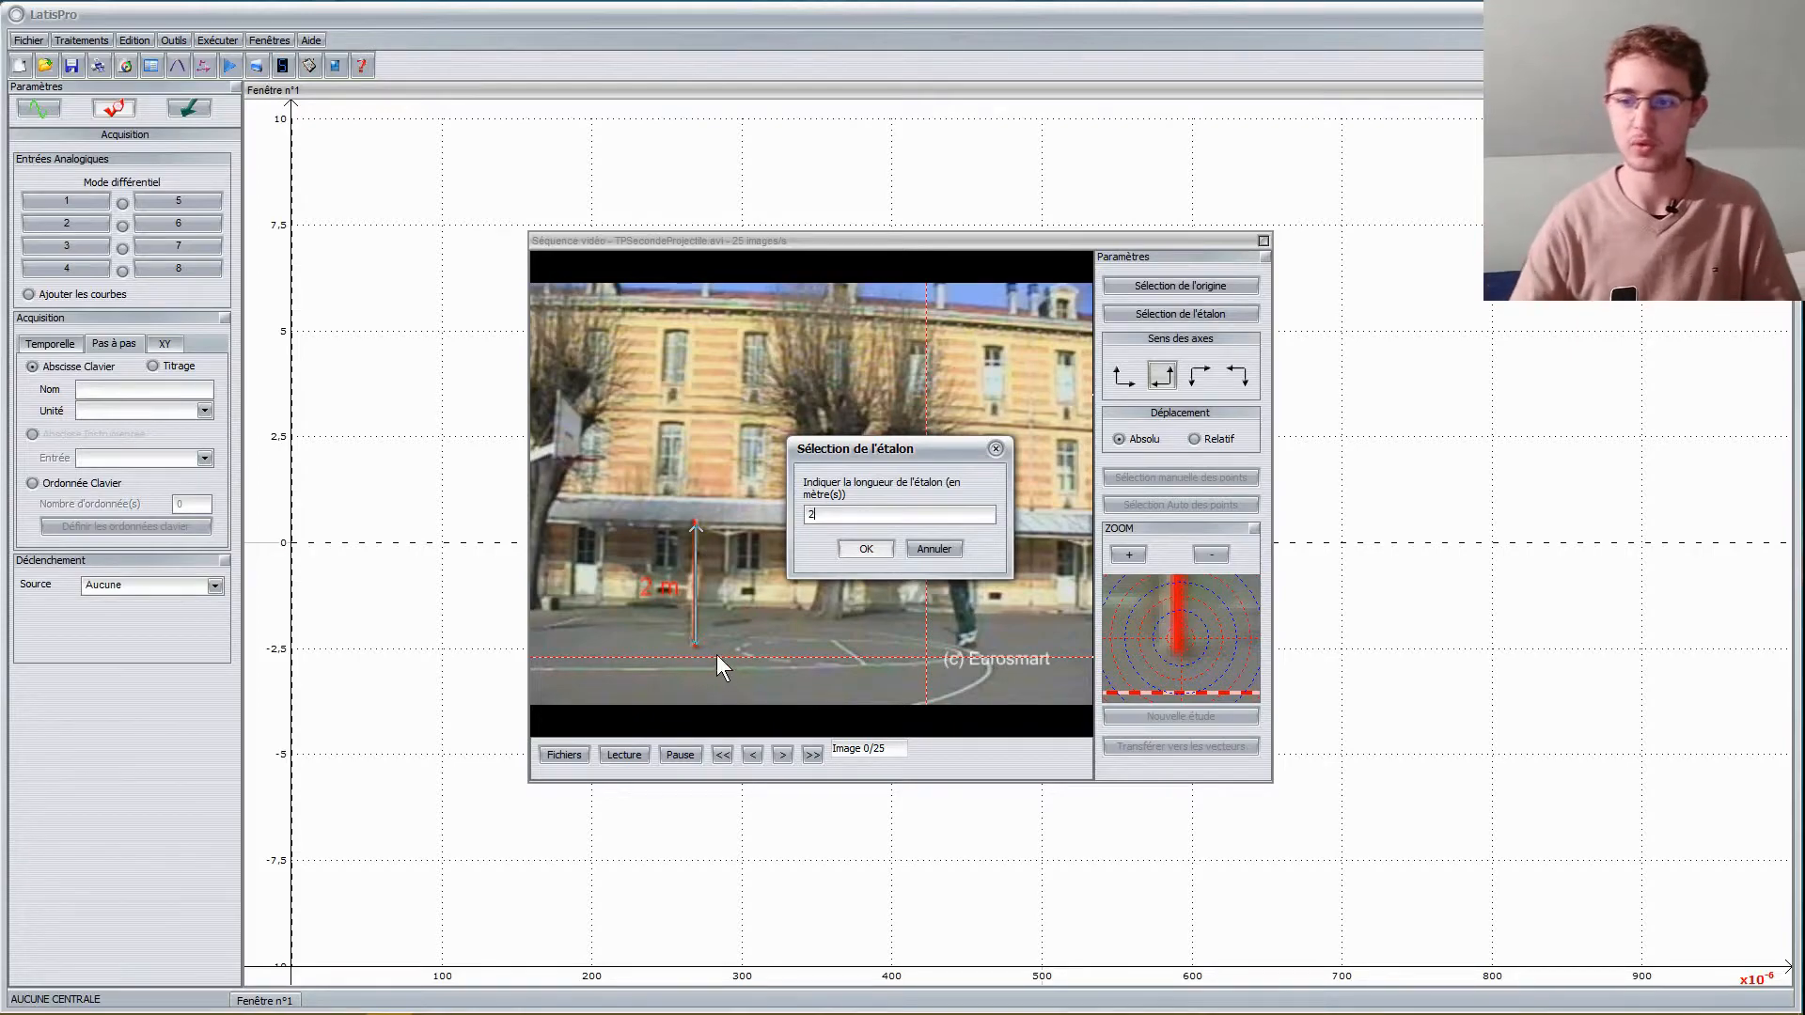
pyautogui.click(863, 549)
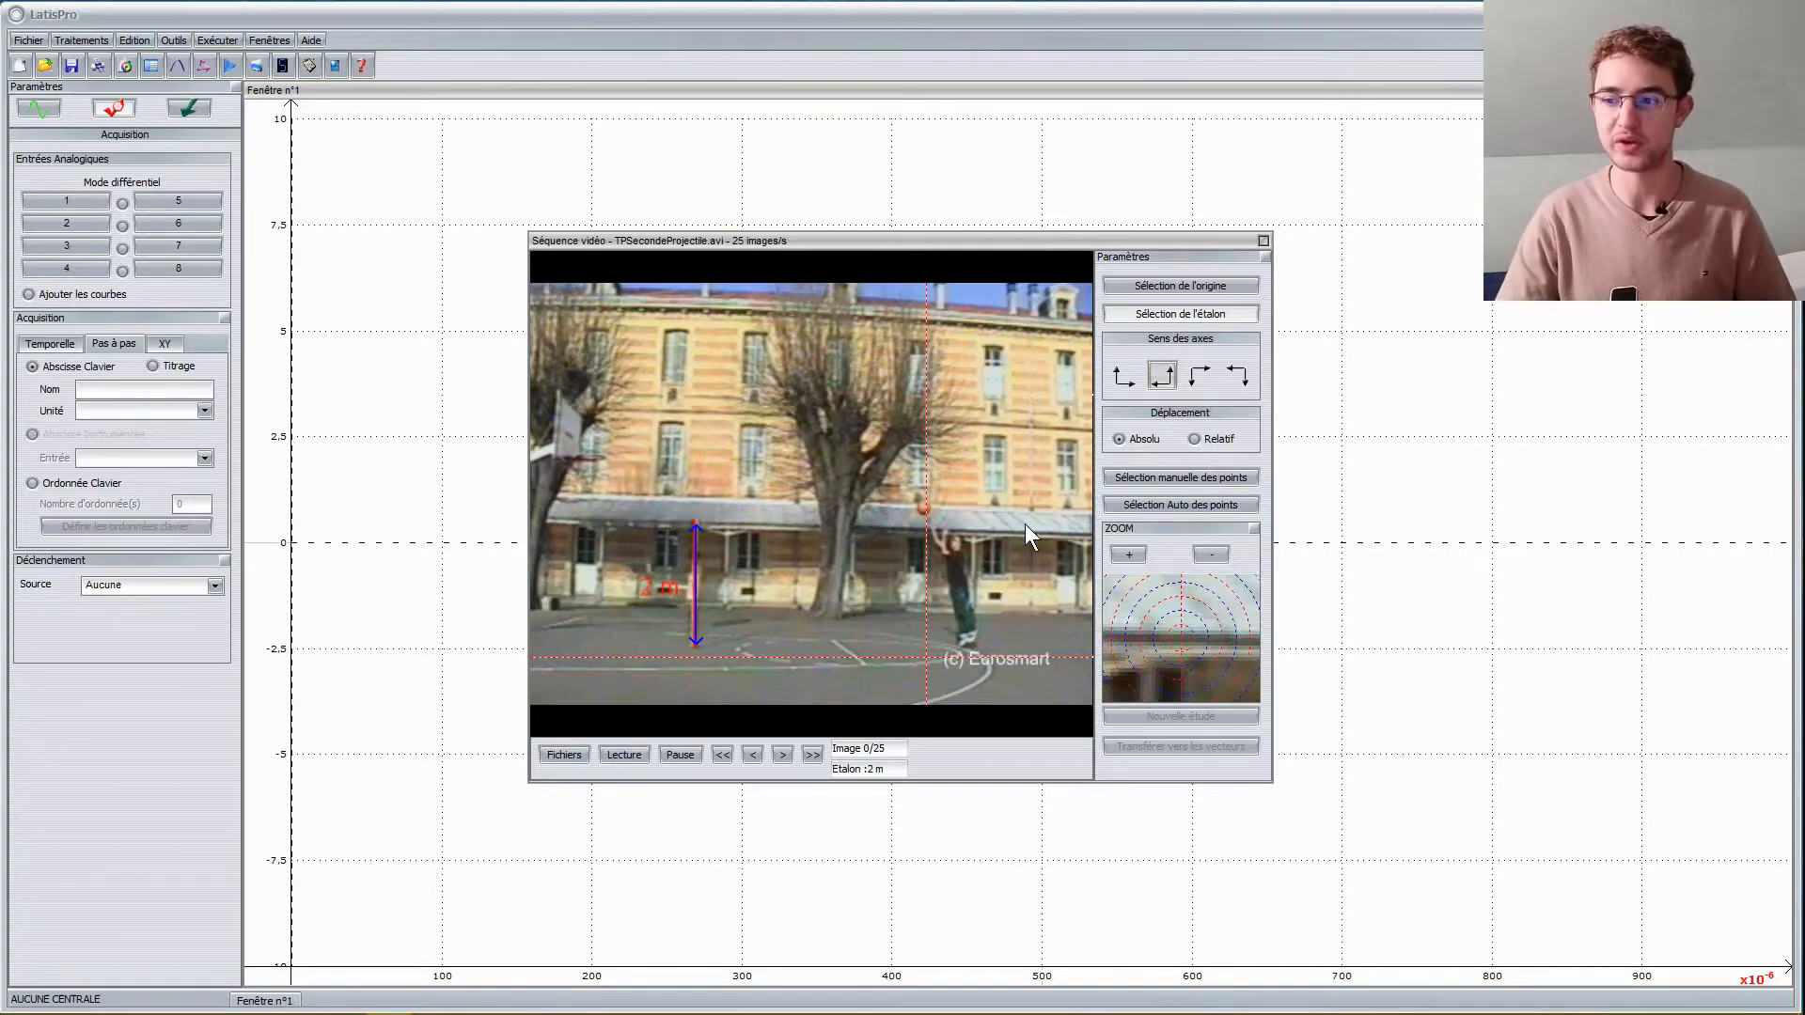
# Manually mark the basketball's centre frame by frame, from the thrower's release to the hoop at image 25
pyautogui.click(1147, 477)
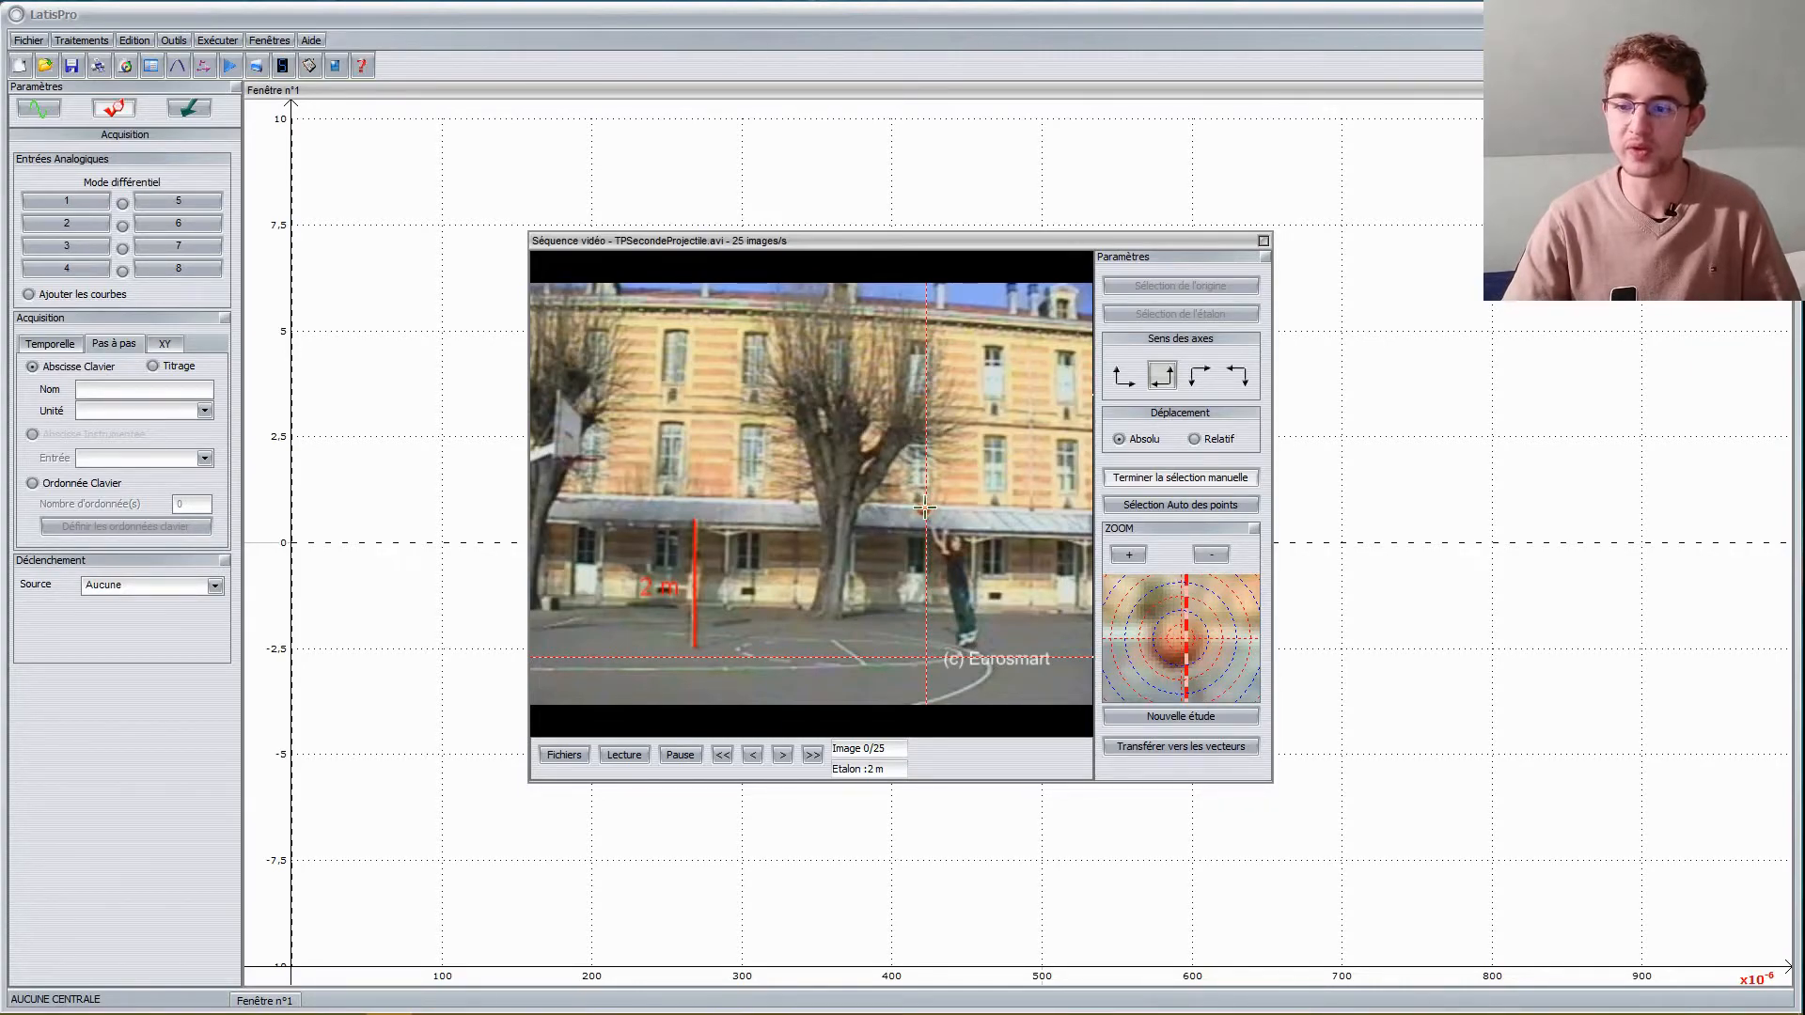
pyautogui.click(925, 508)
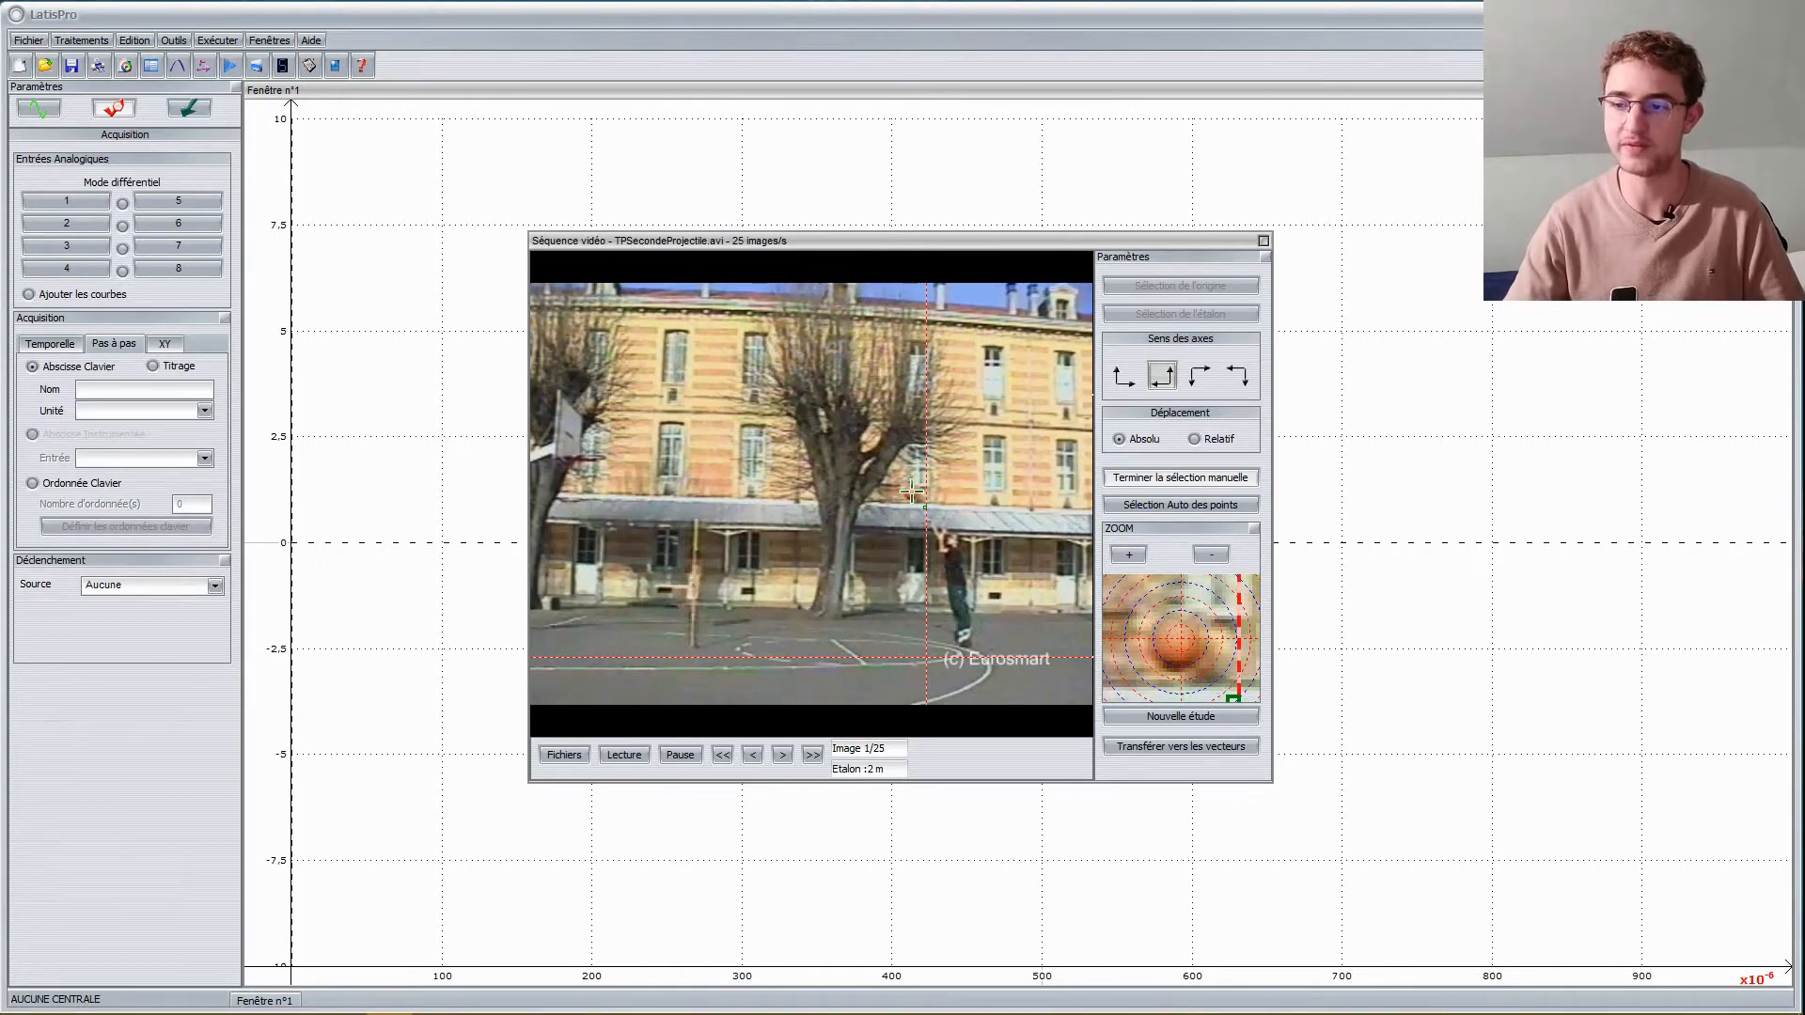
pyautogui.click(912, 491)
pyautogui.click(897, 480)
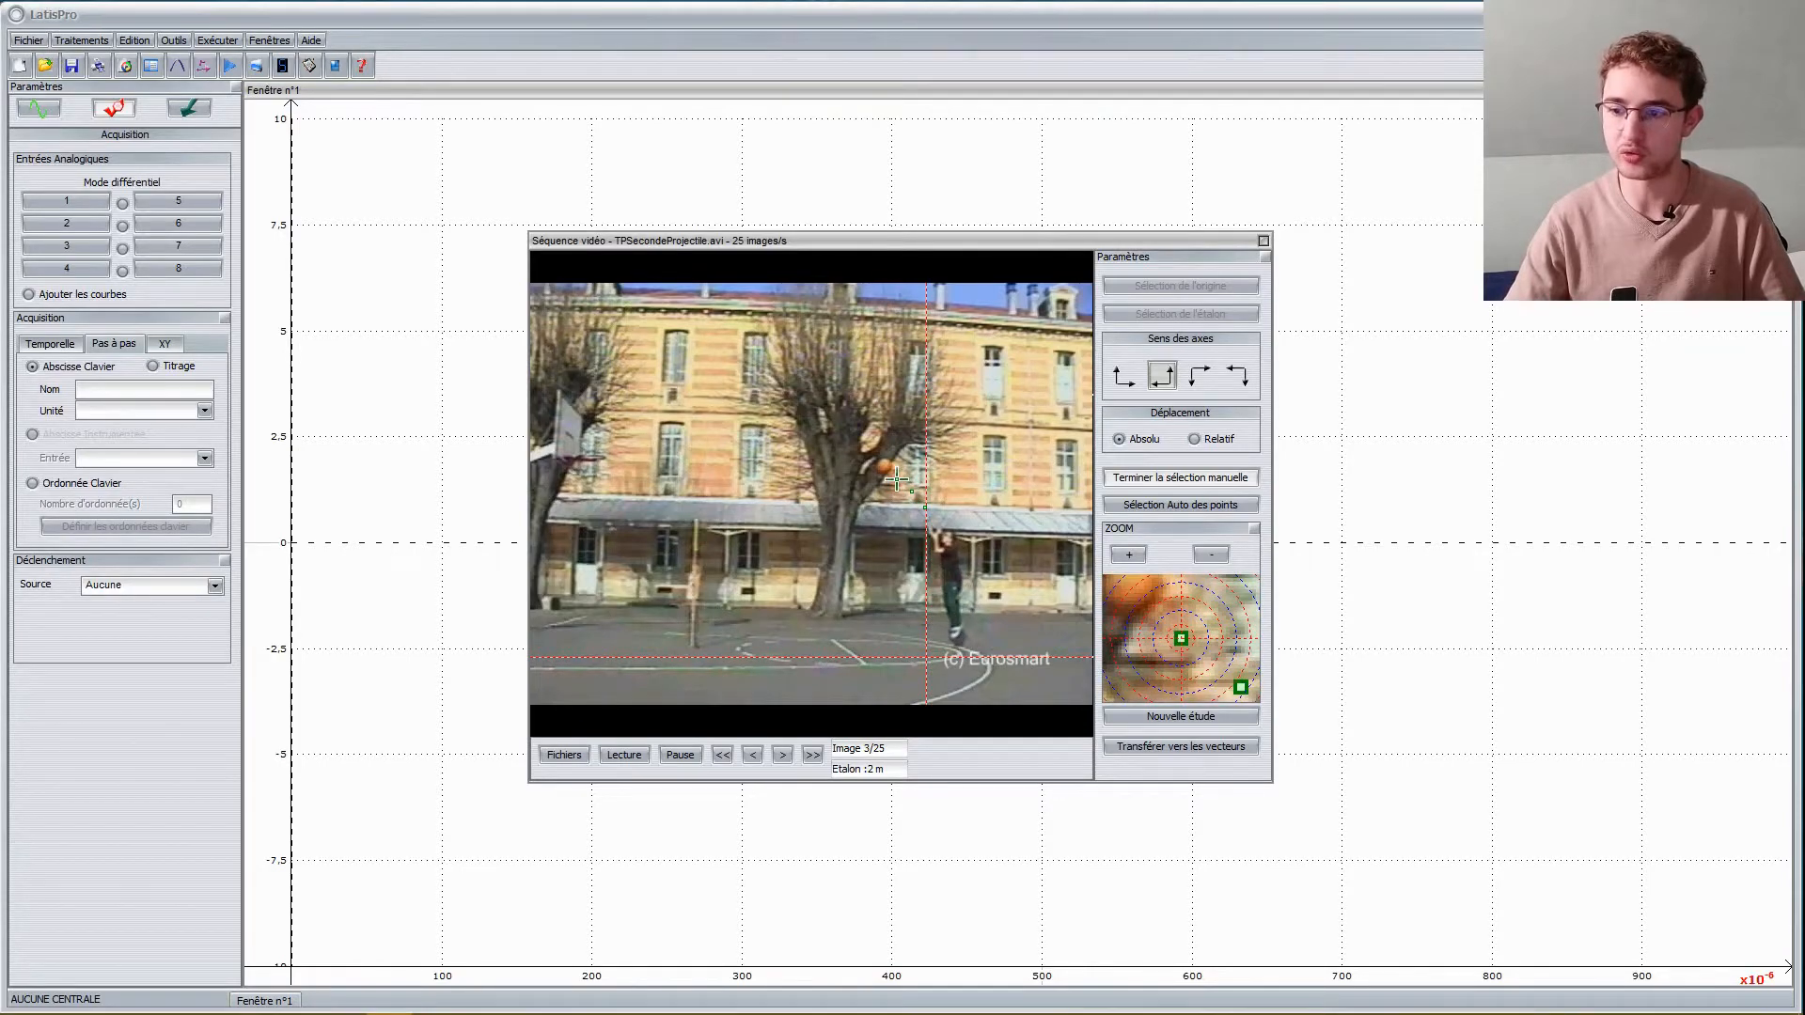
pyautogui.click(882, 466)
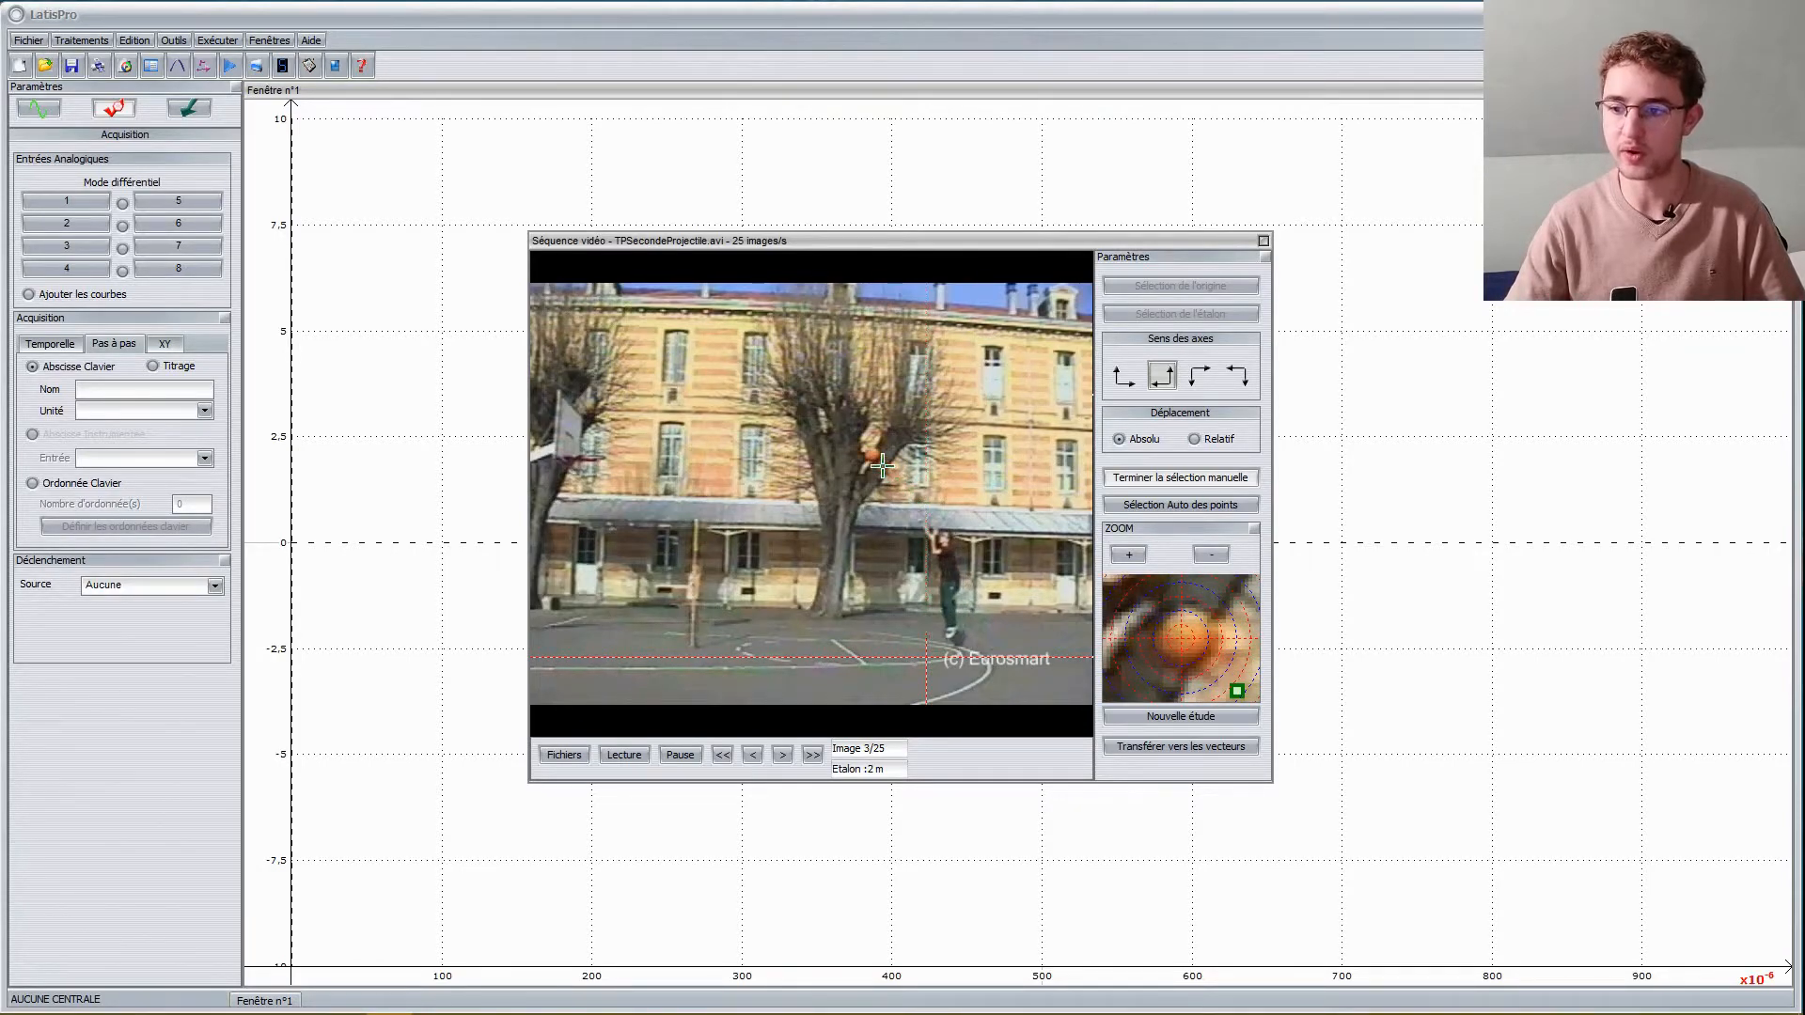
pyautogui.click(872, 454)
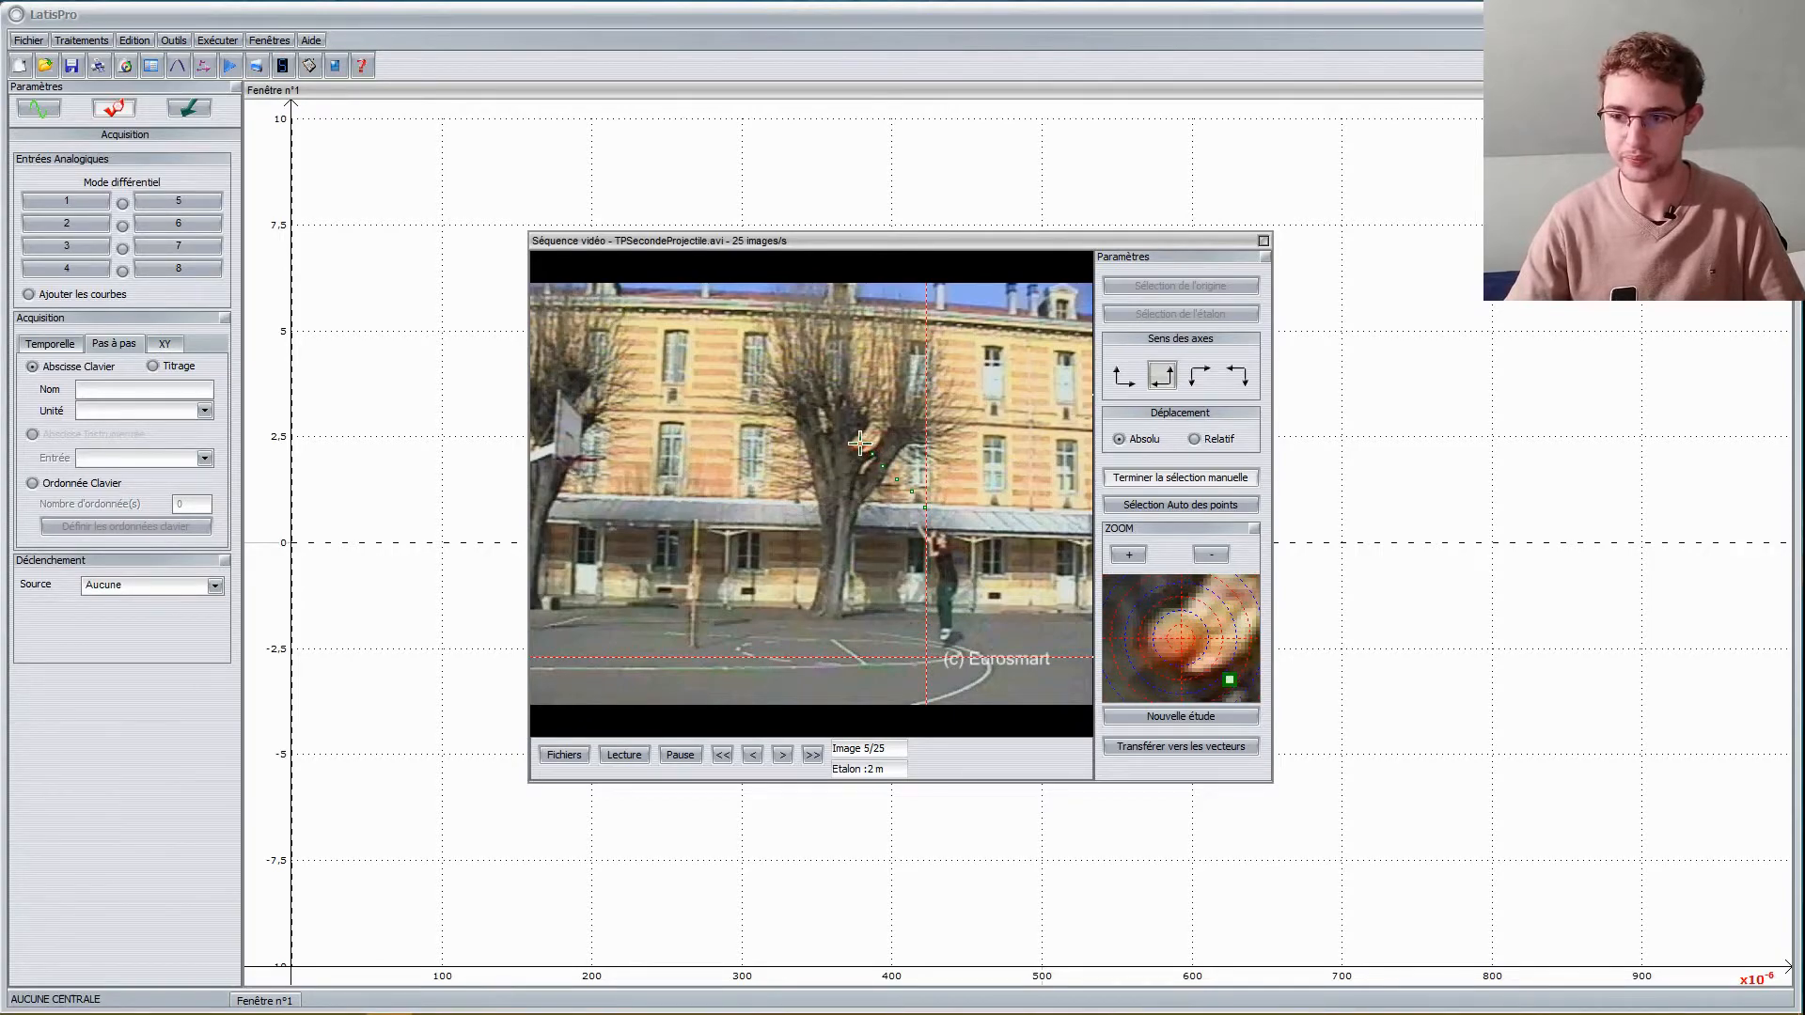
pyautogui.click(859, 443)
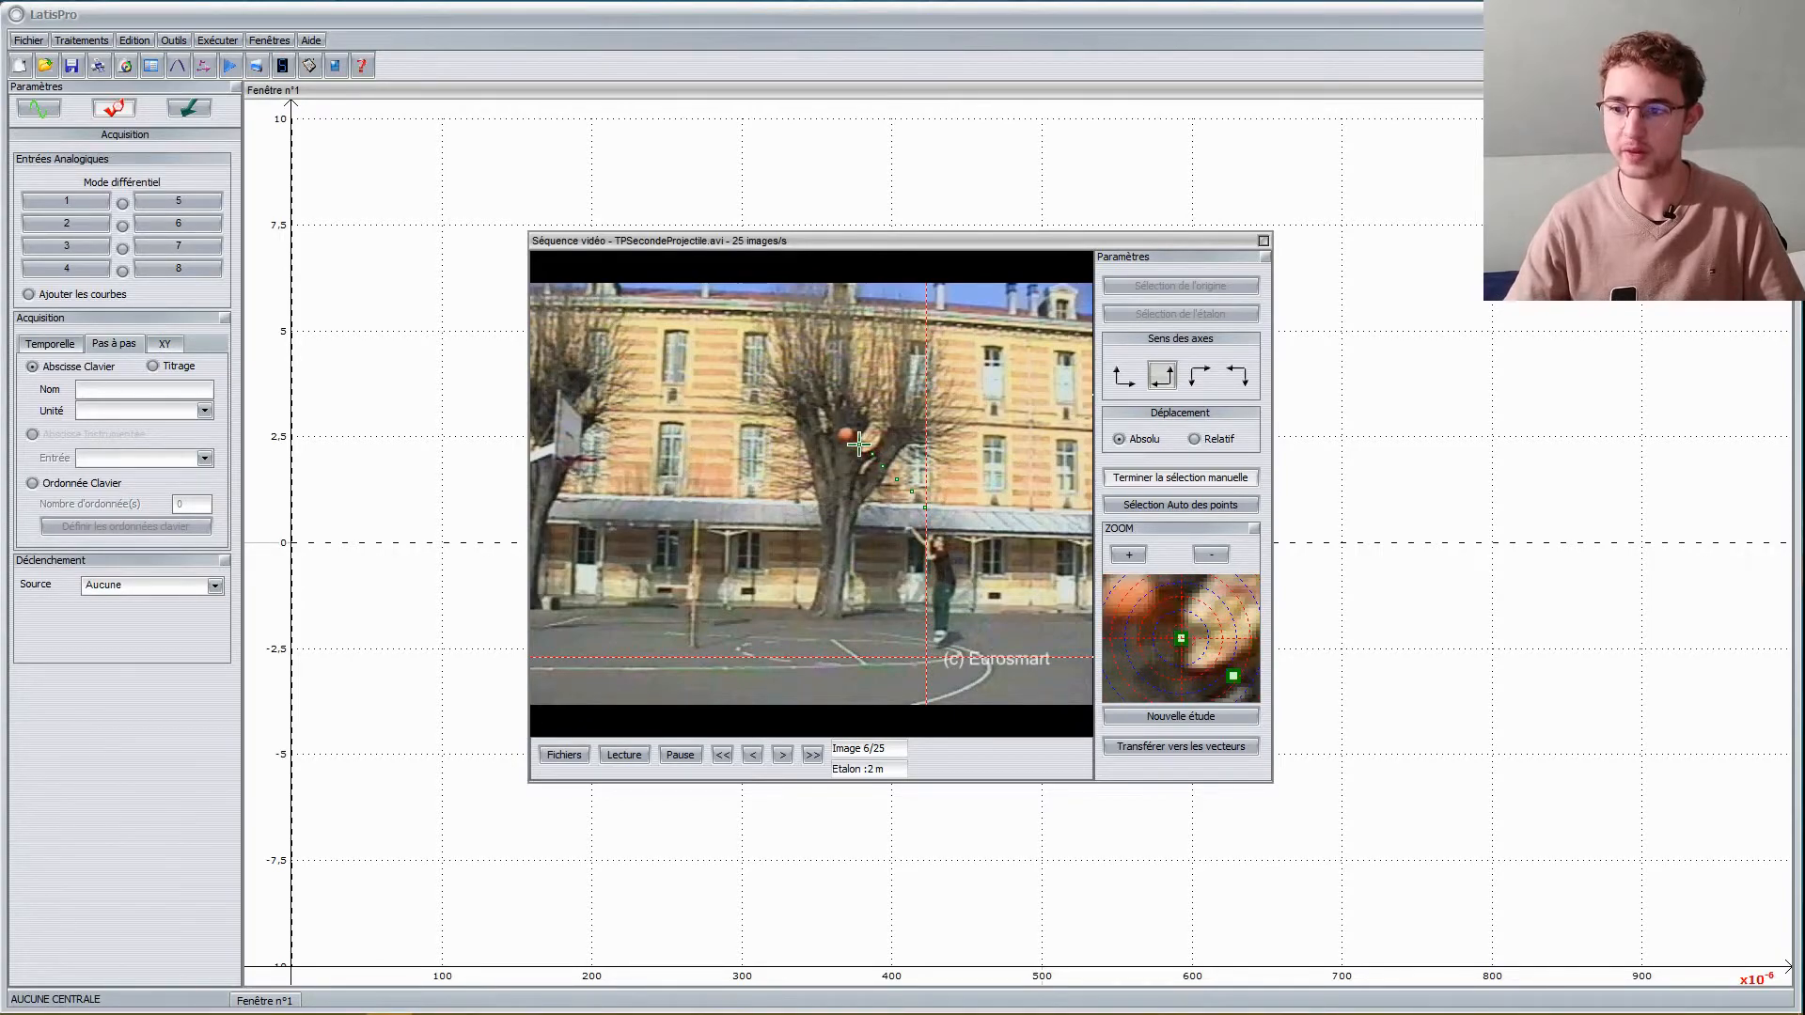
pyautogui.click(845, 434)
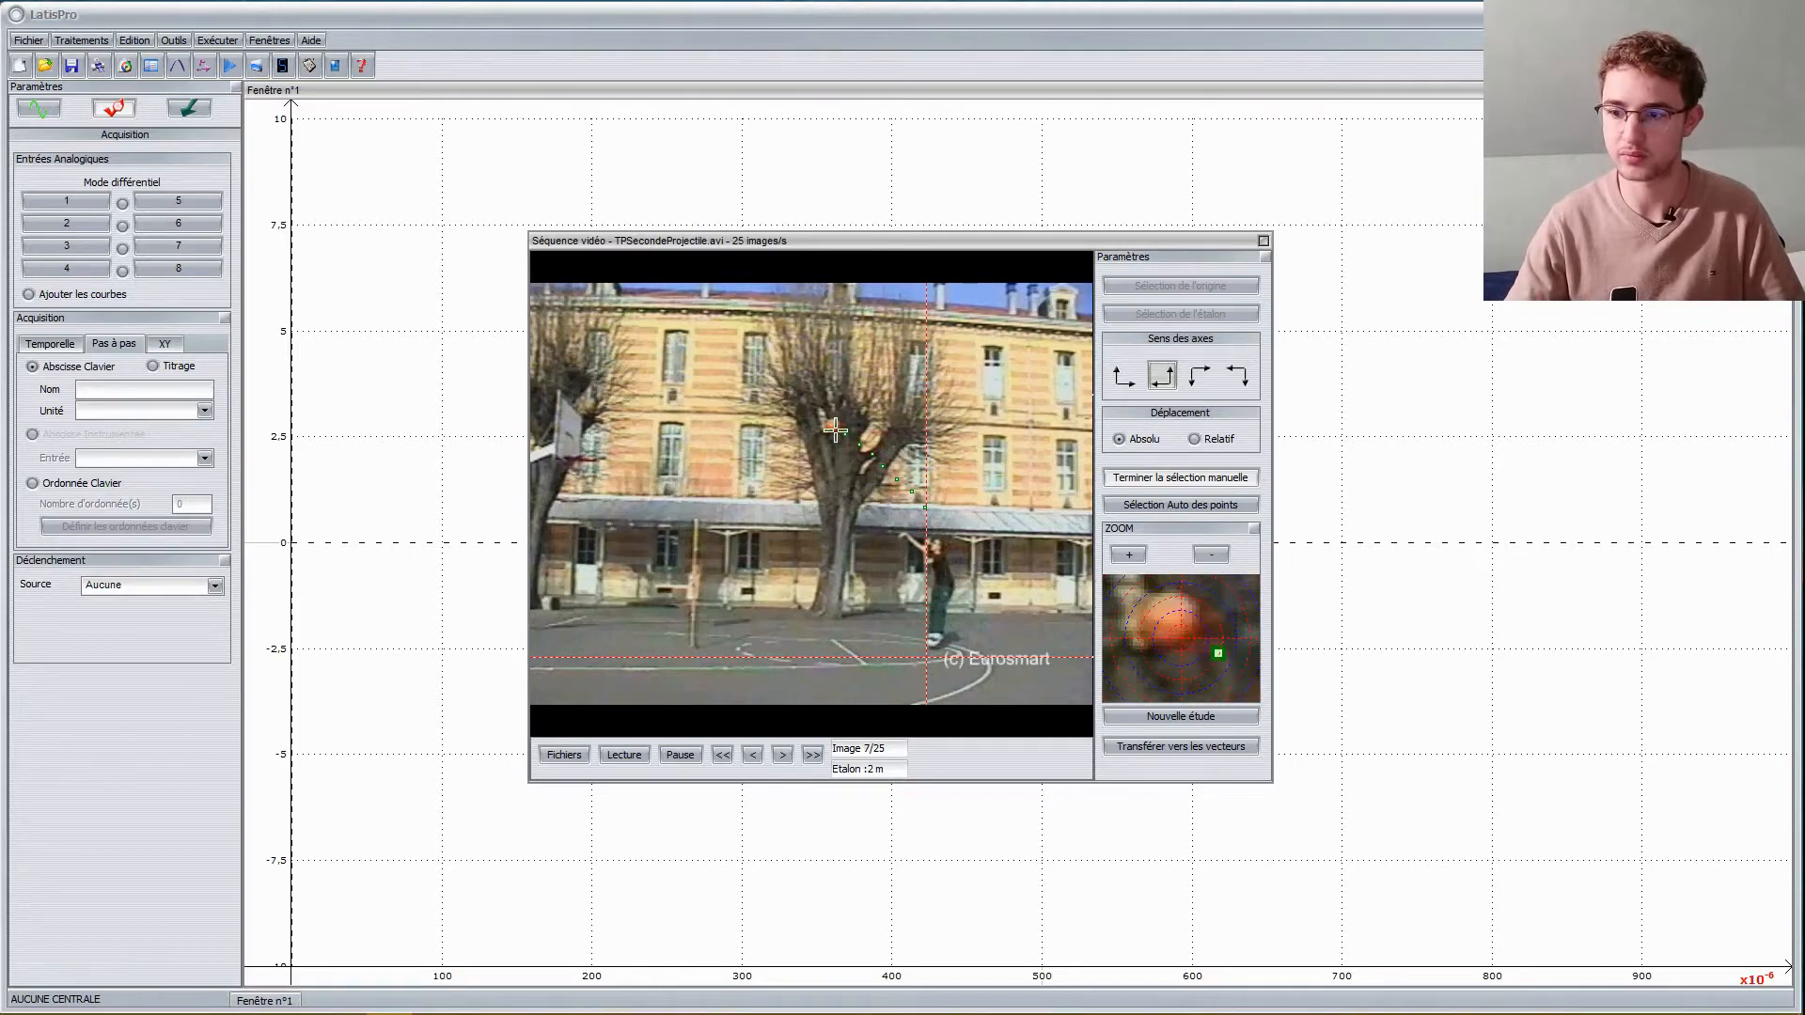
pyautogui.click(832, 428)
pyautogui.click(818, 417)
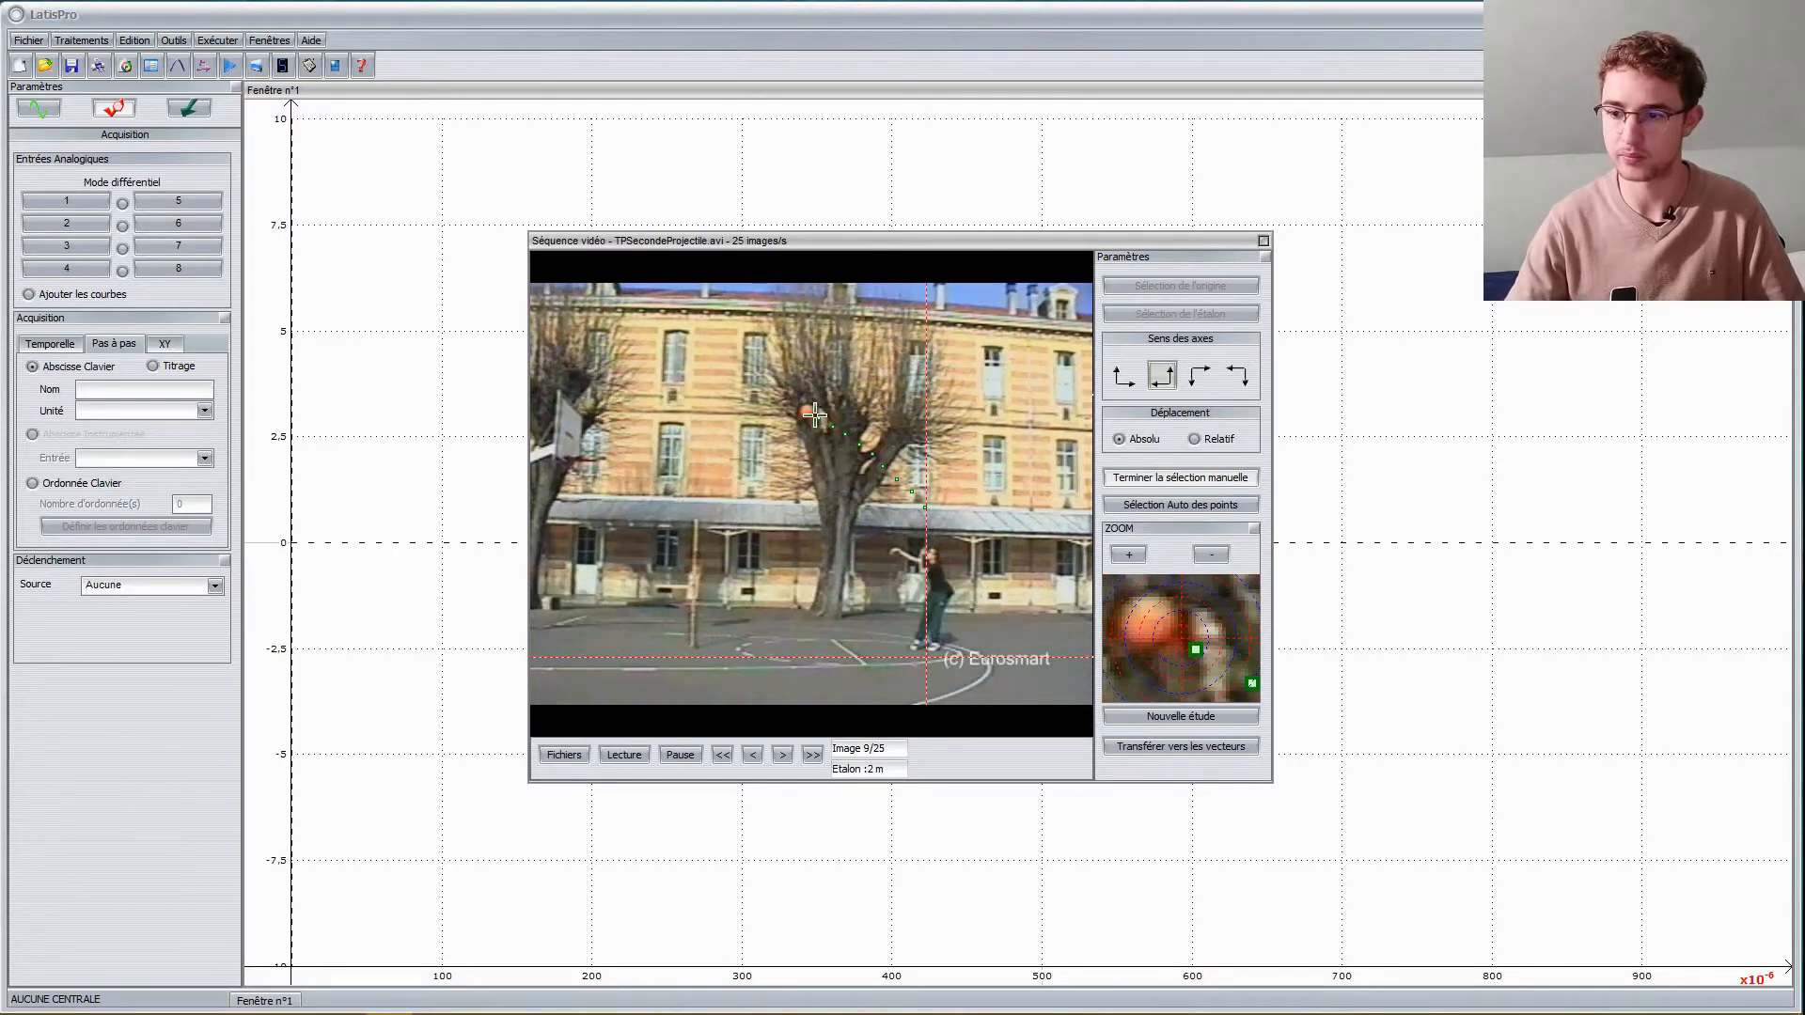
pyautogui.click(807, 411)
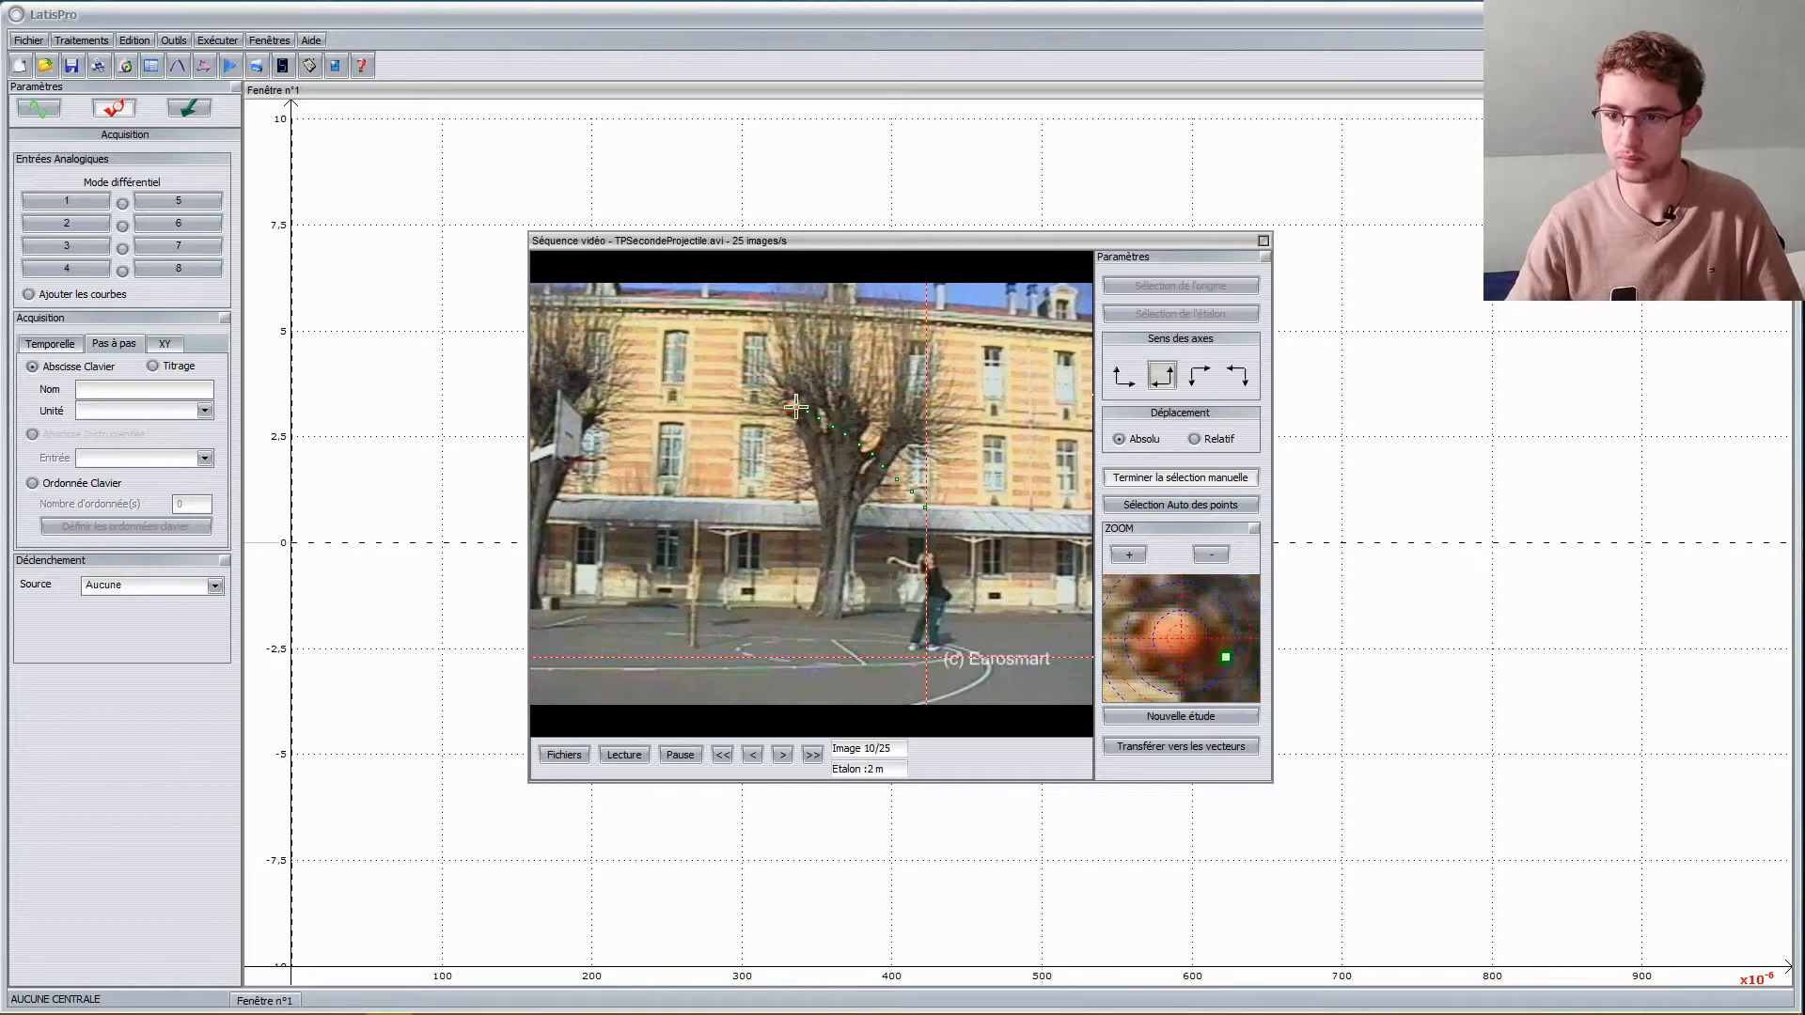
pyautogui.click(794, 406)
pyautogui.click(780, 400)
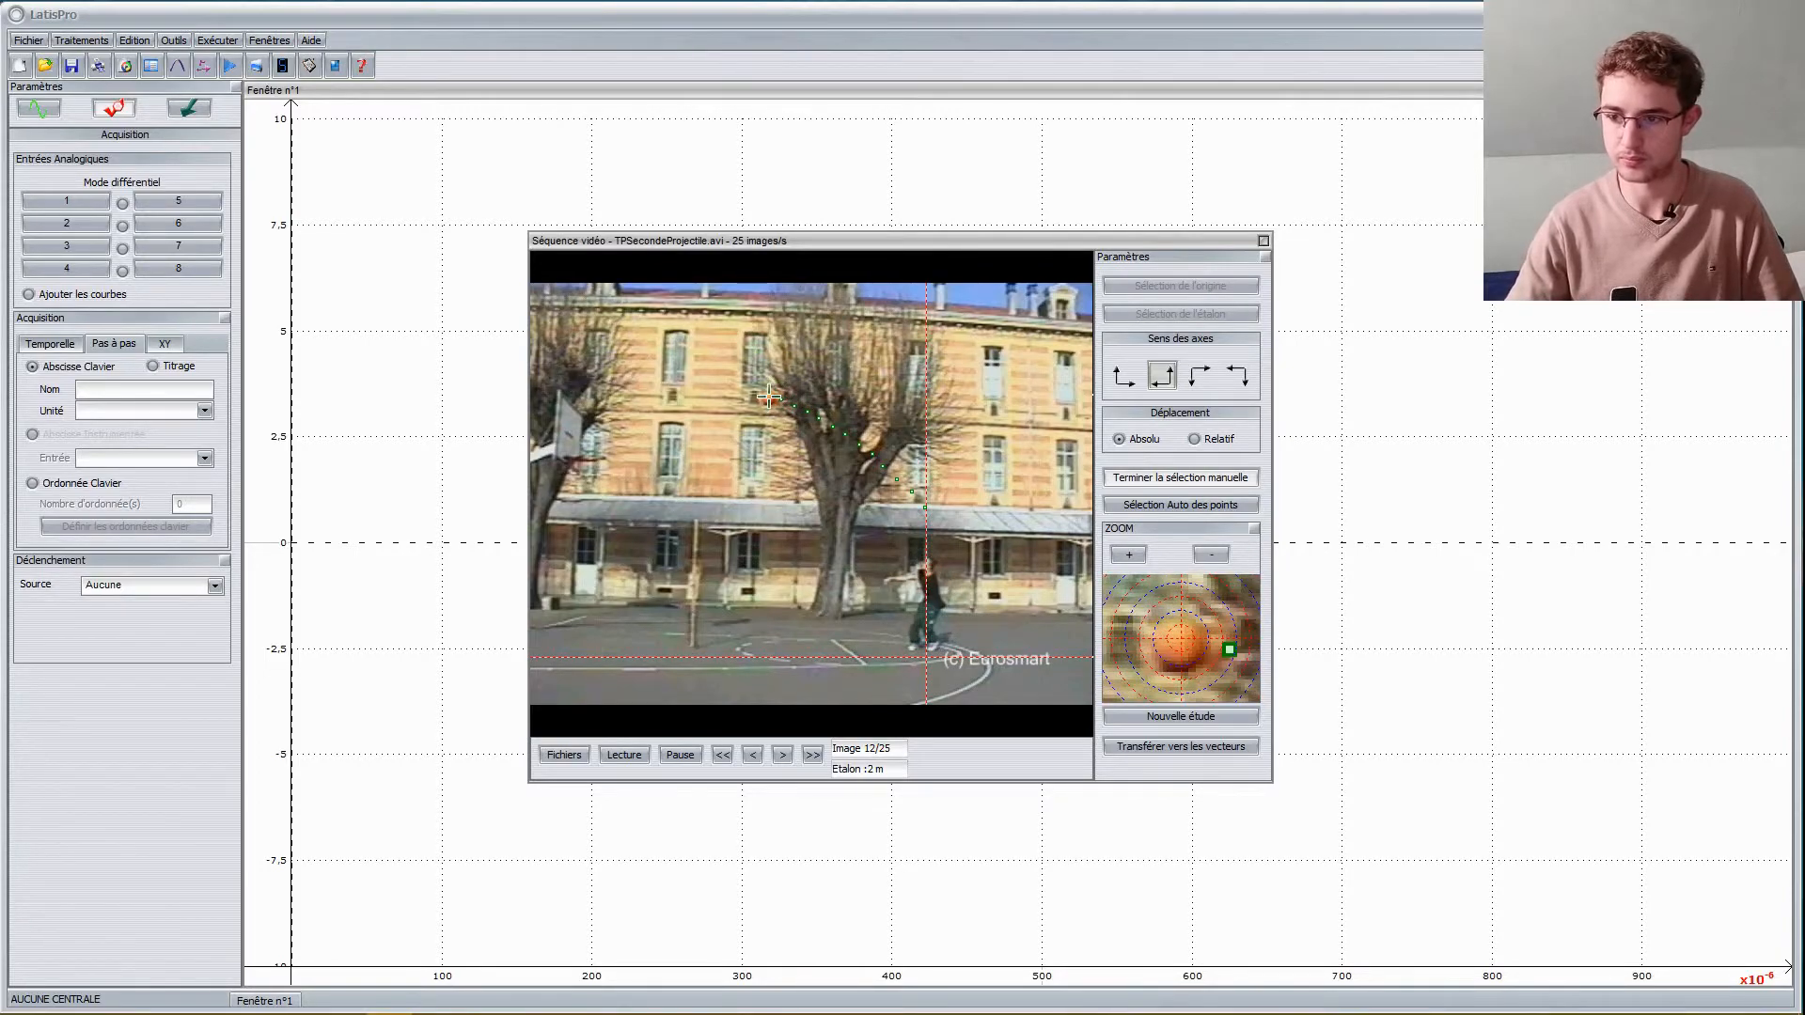
pyautogui.click(768, 400)
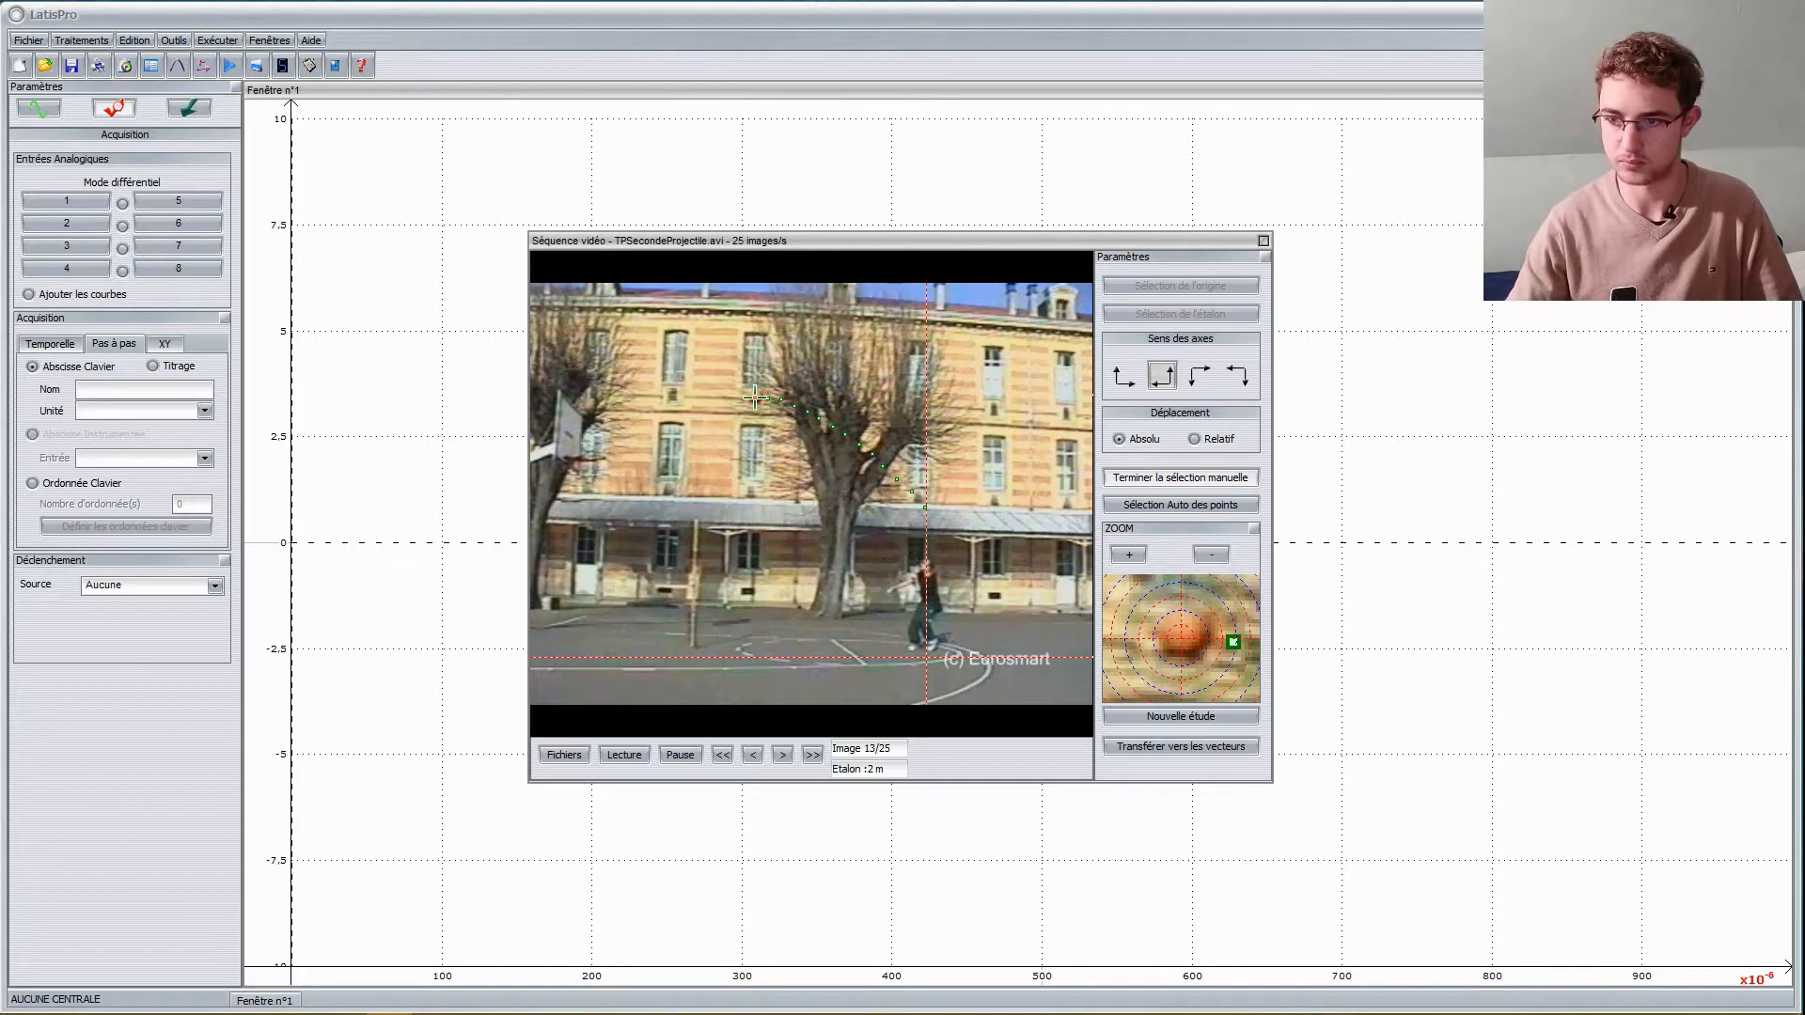
pyautogui.click(755, 396)
pyautogui.click(743, 396)
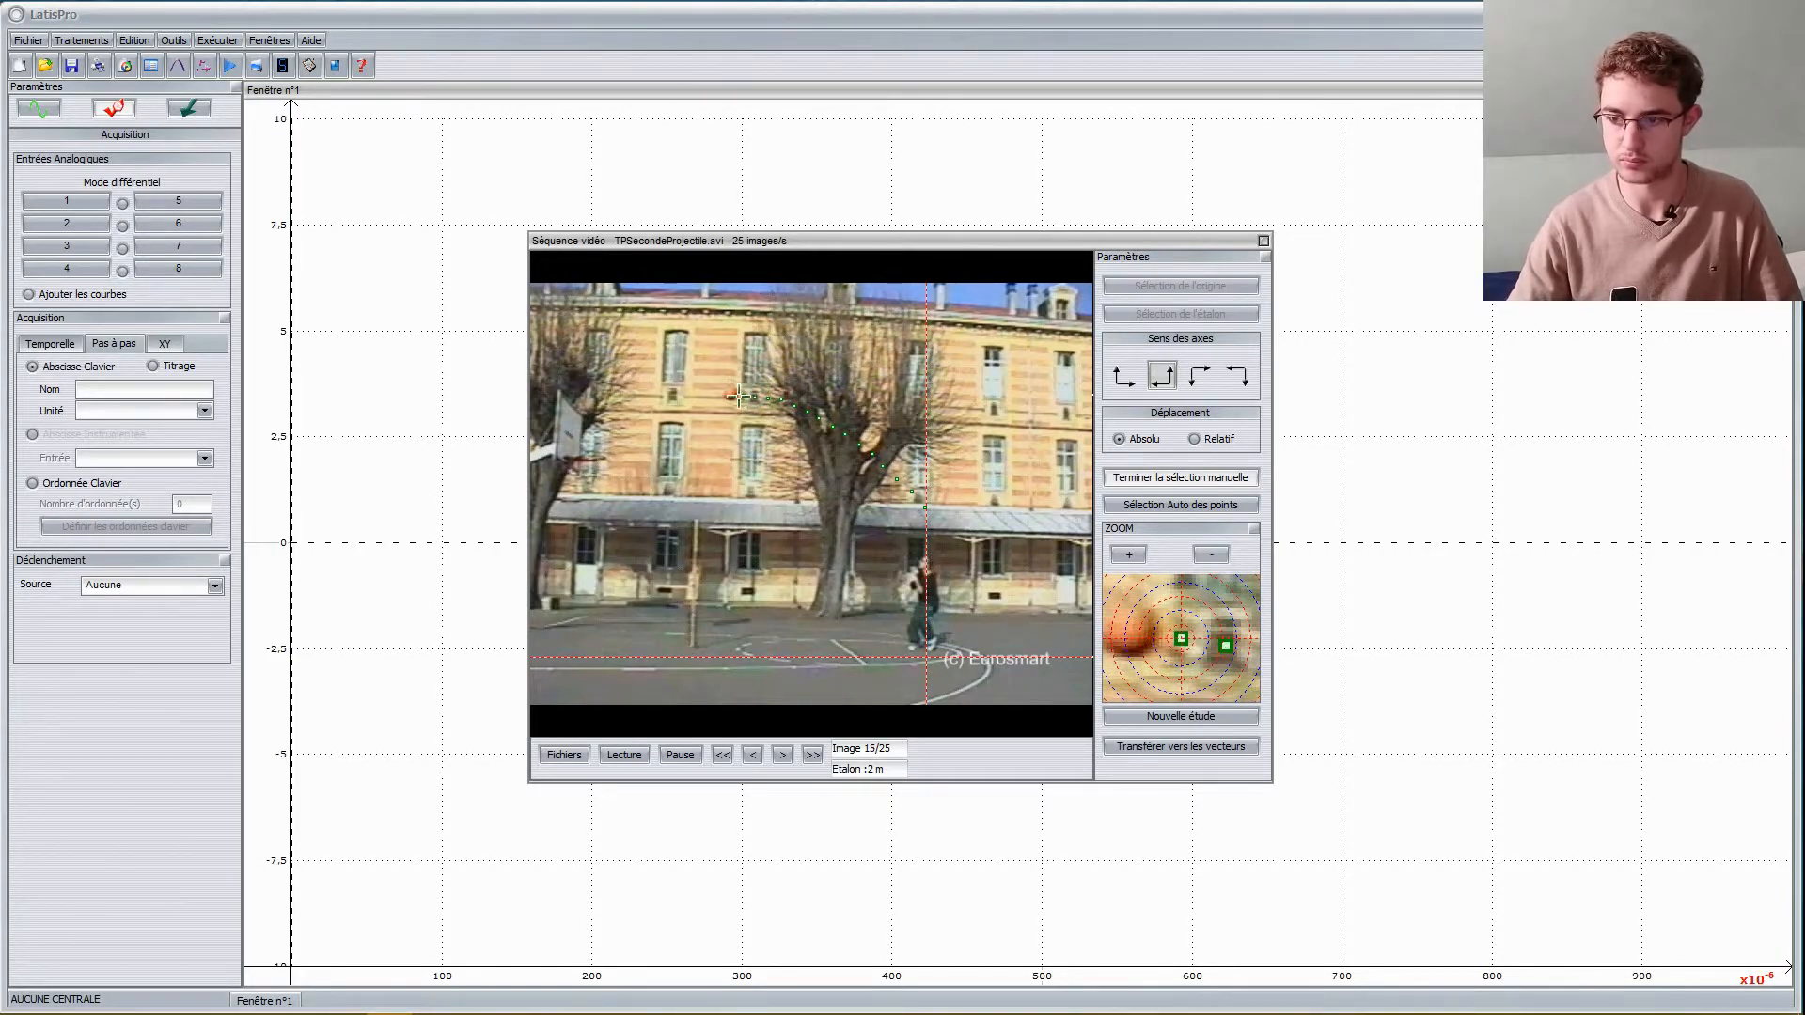
pyautogui.click(730, 393)
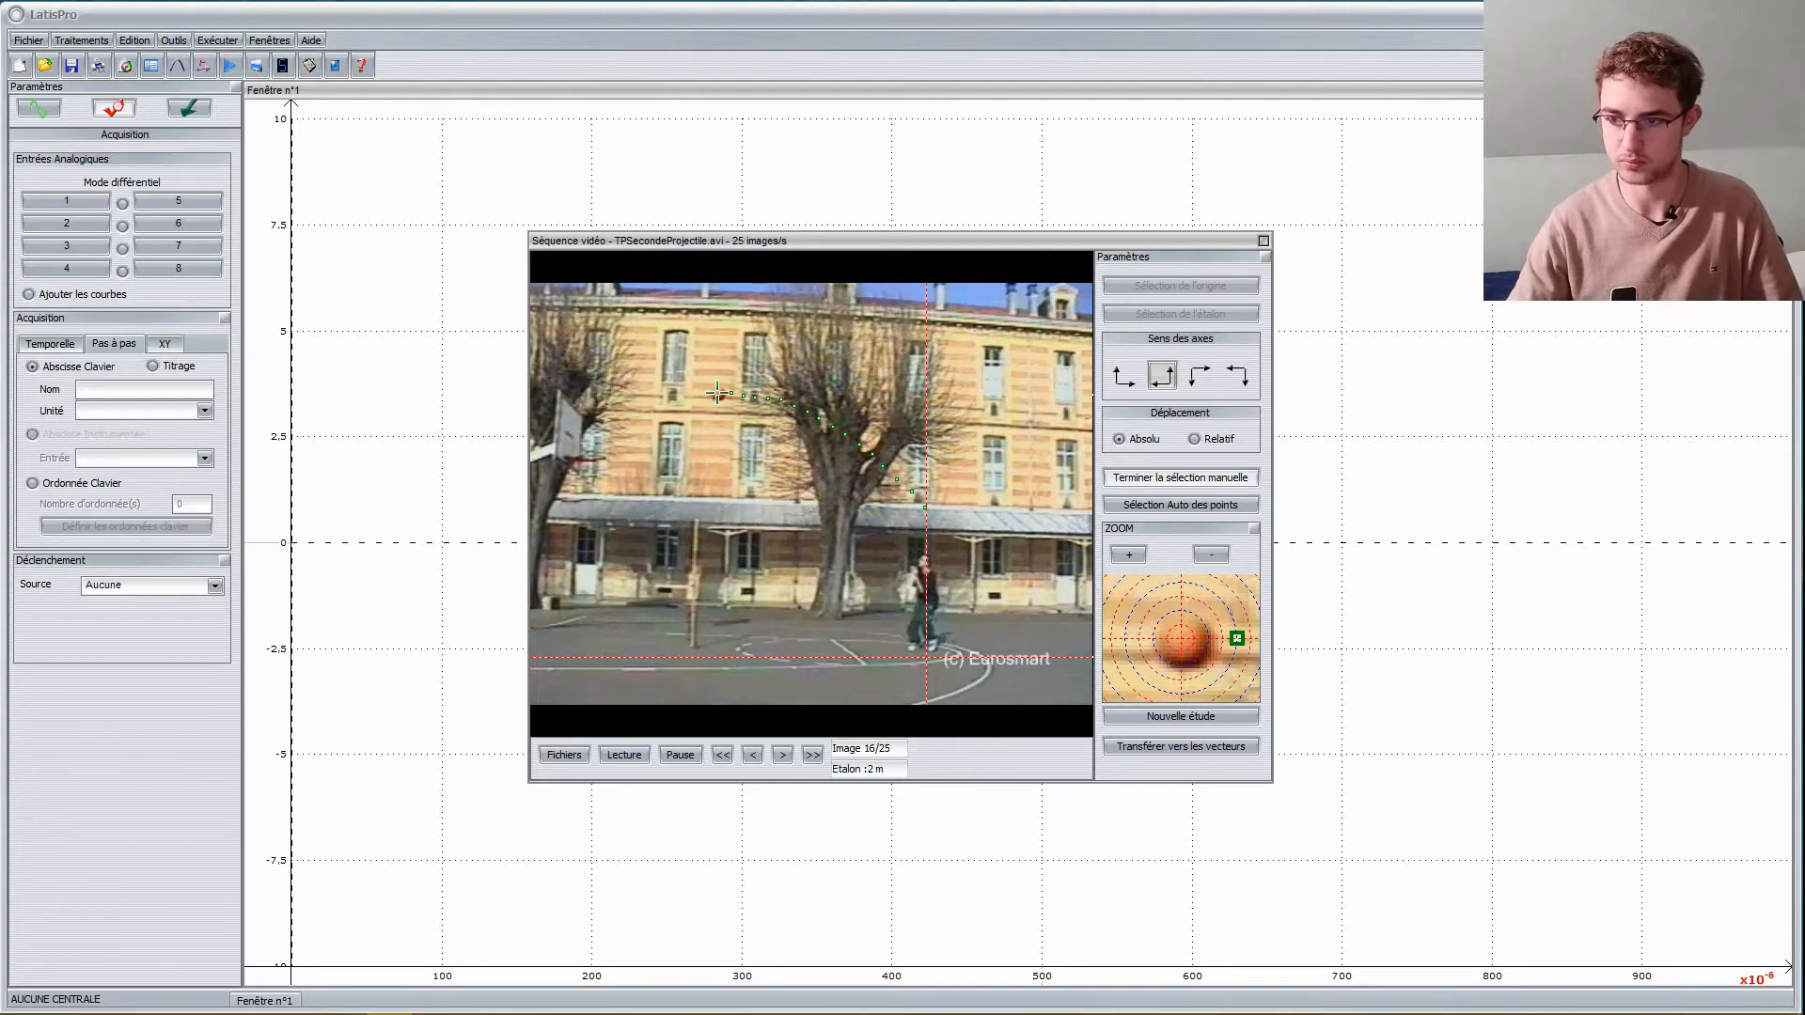
pyautogui.click(717, 396)
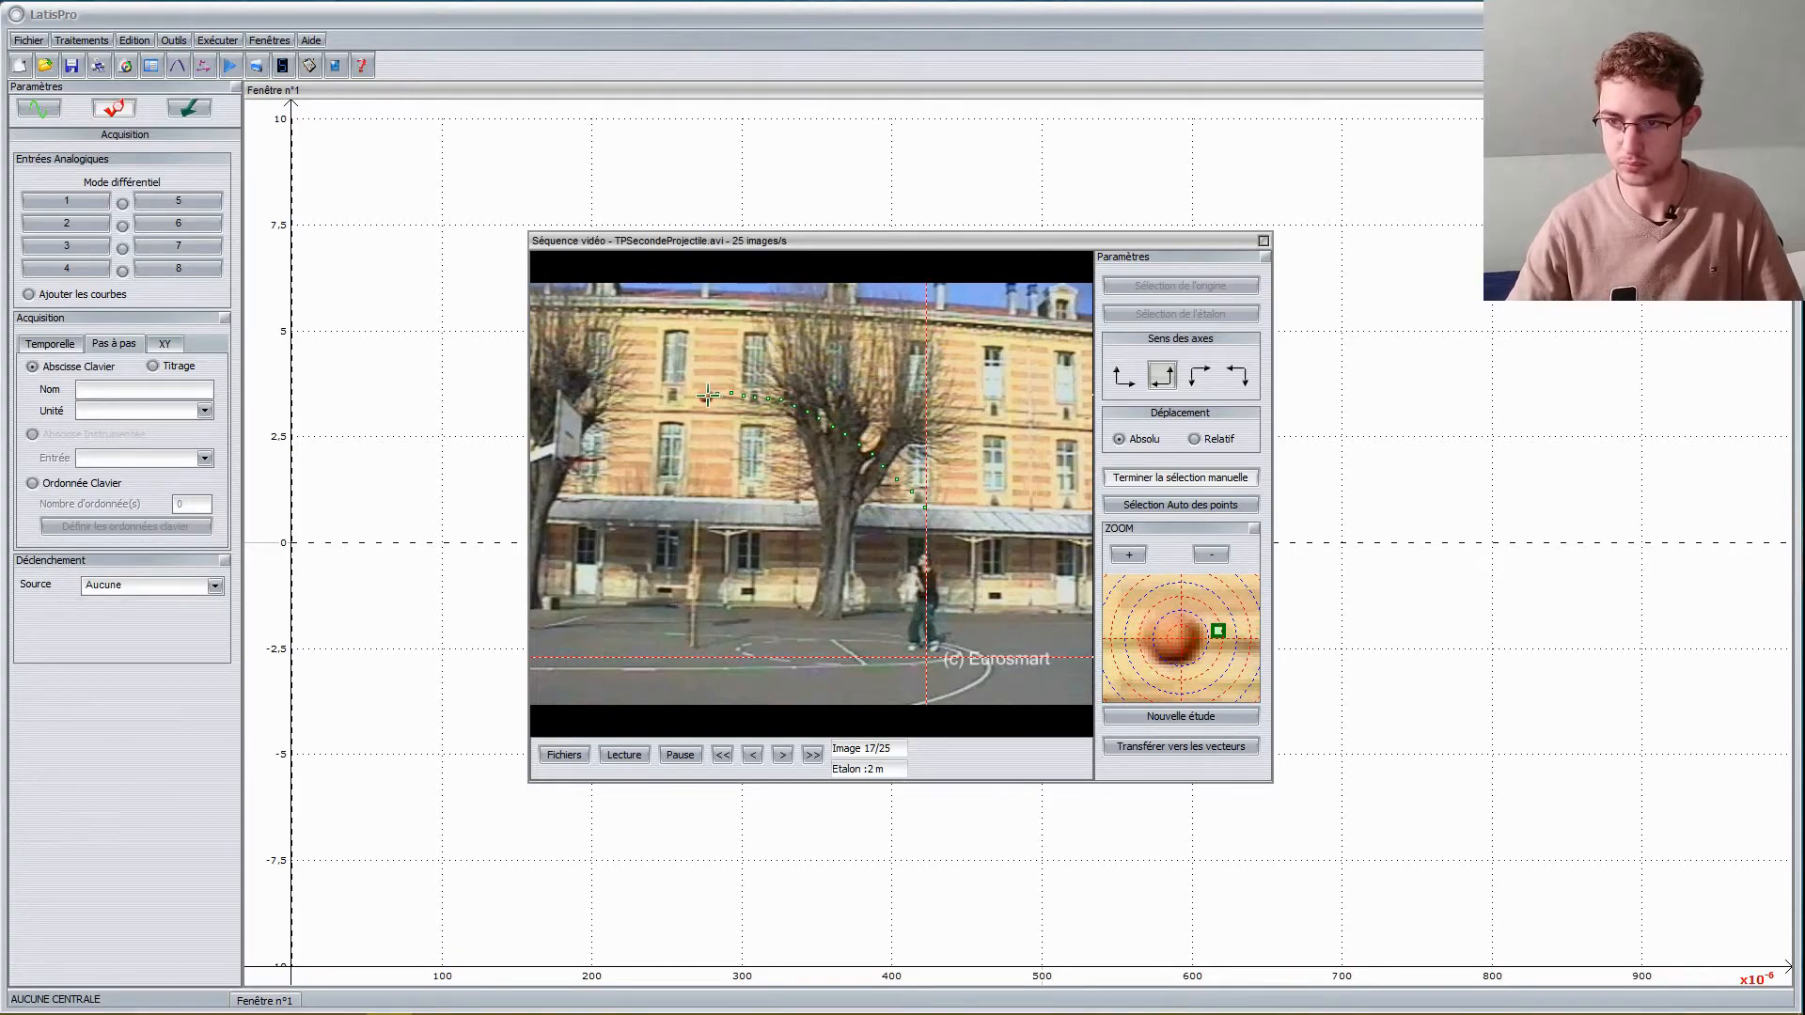
pyautogui.click(706, 395)
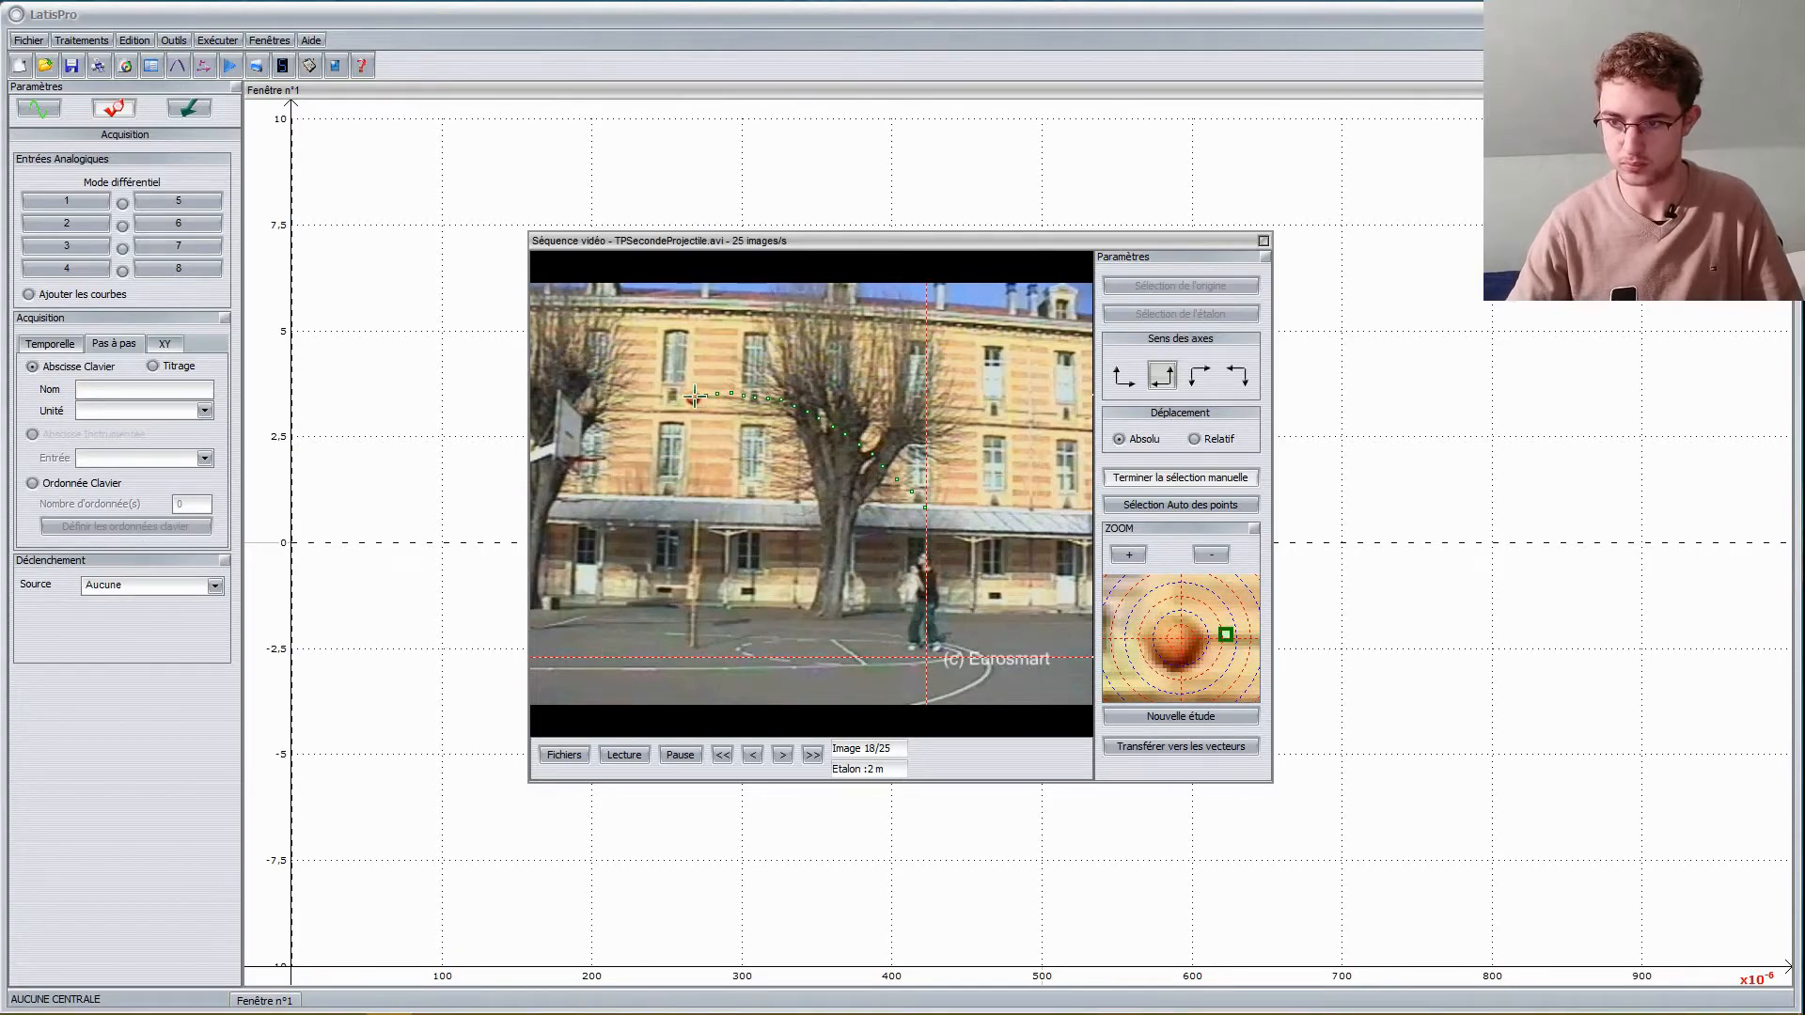
pyautogui.click(692, 399)
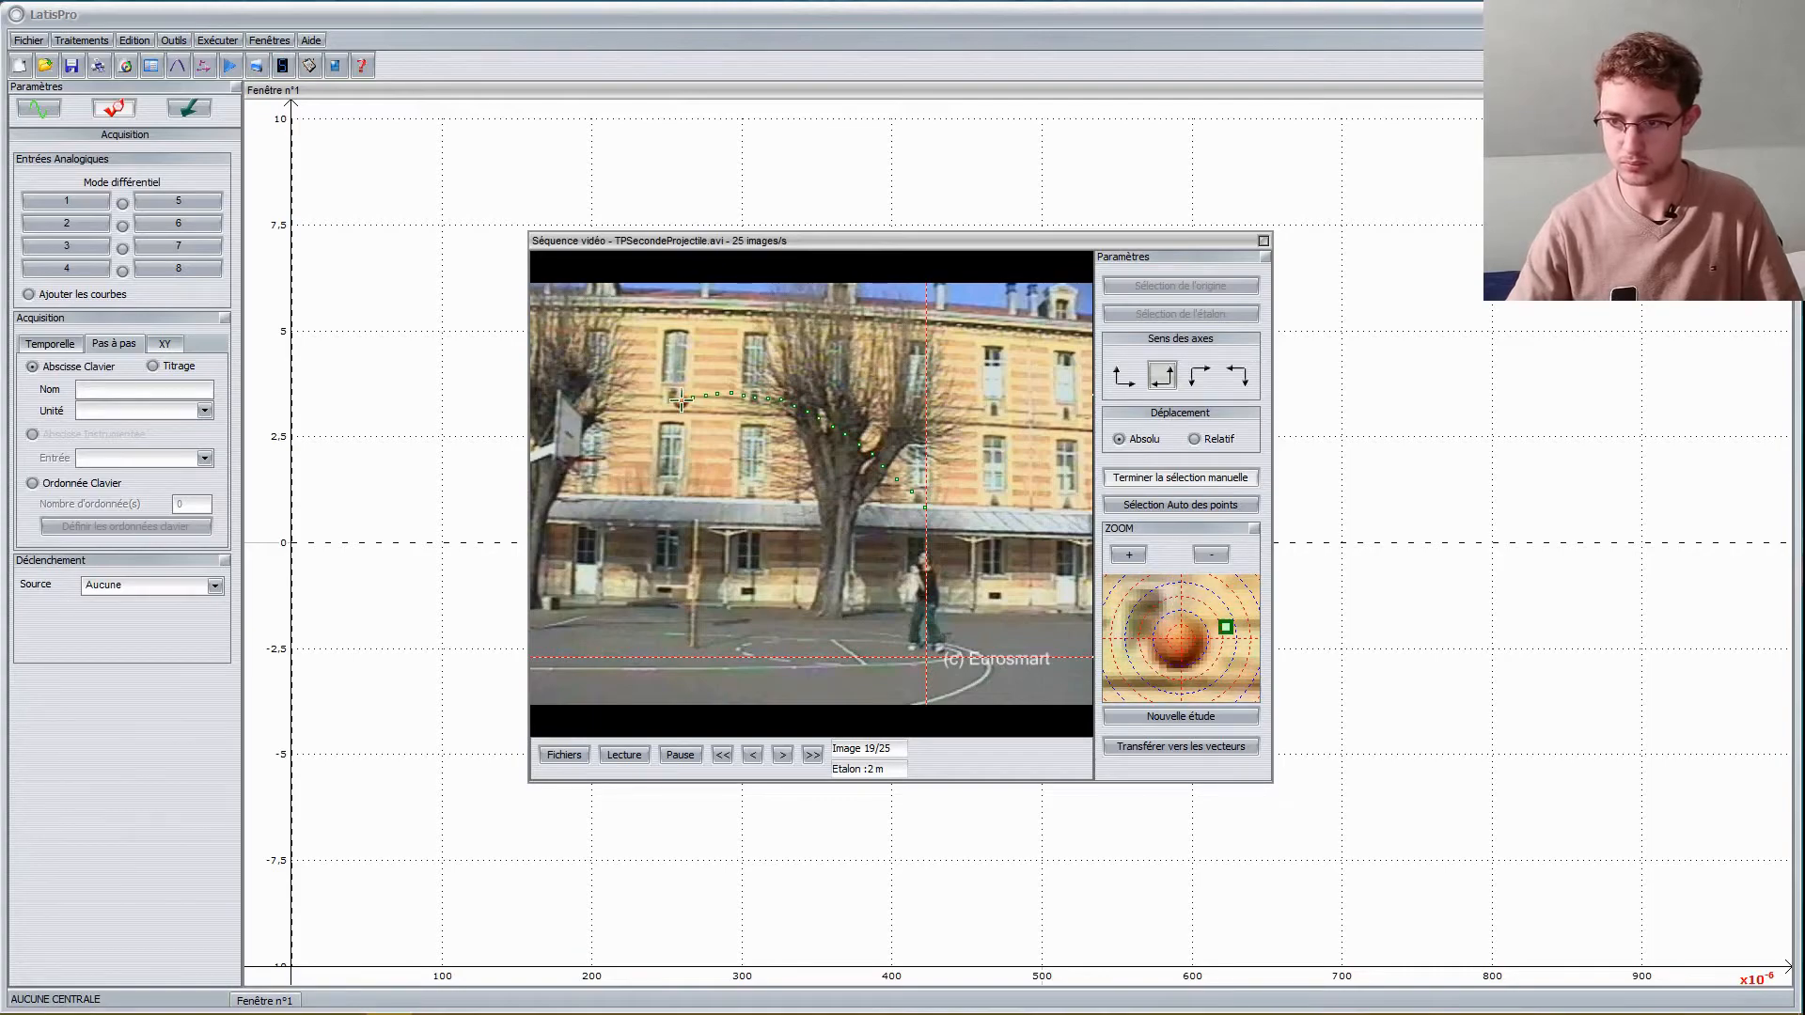
pyautogui.click(680, 399)
pyautogui.click(669, 404)
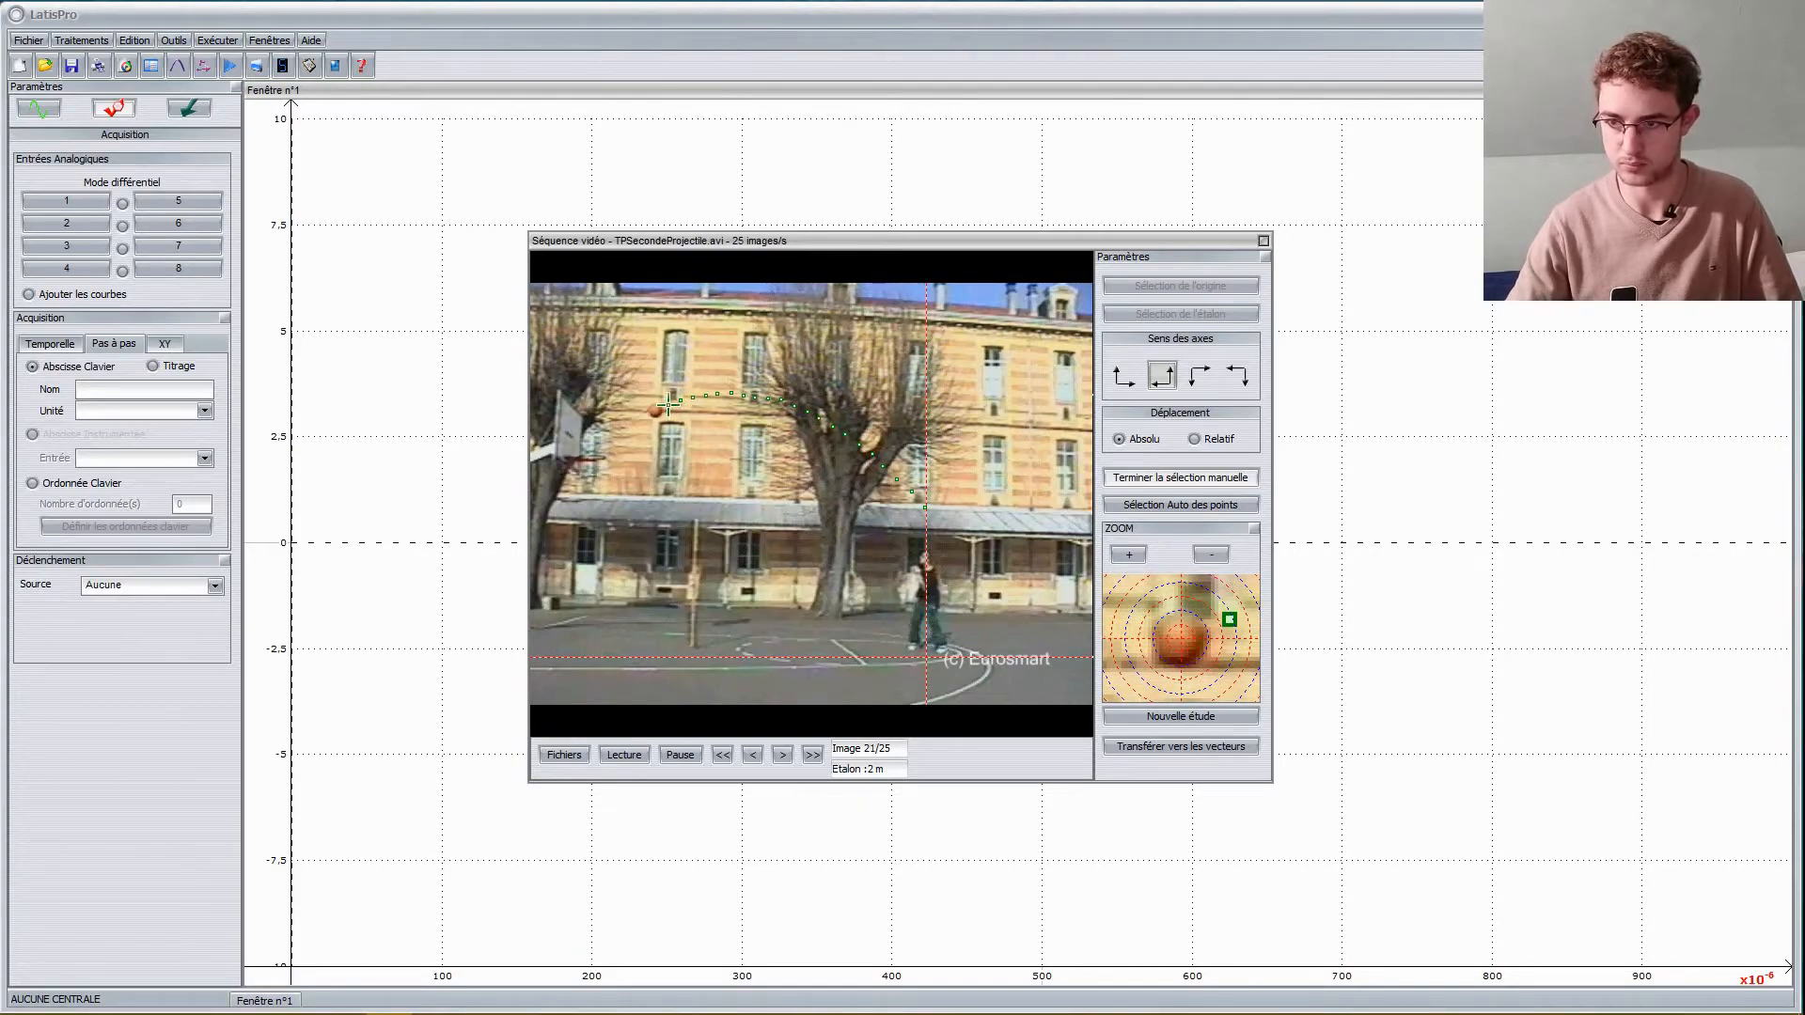
pyautogui.click(654, 410)
pyautogui.click(643, 416)
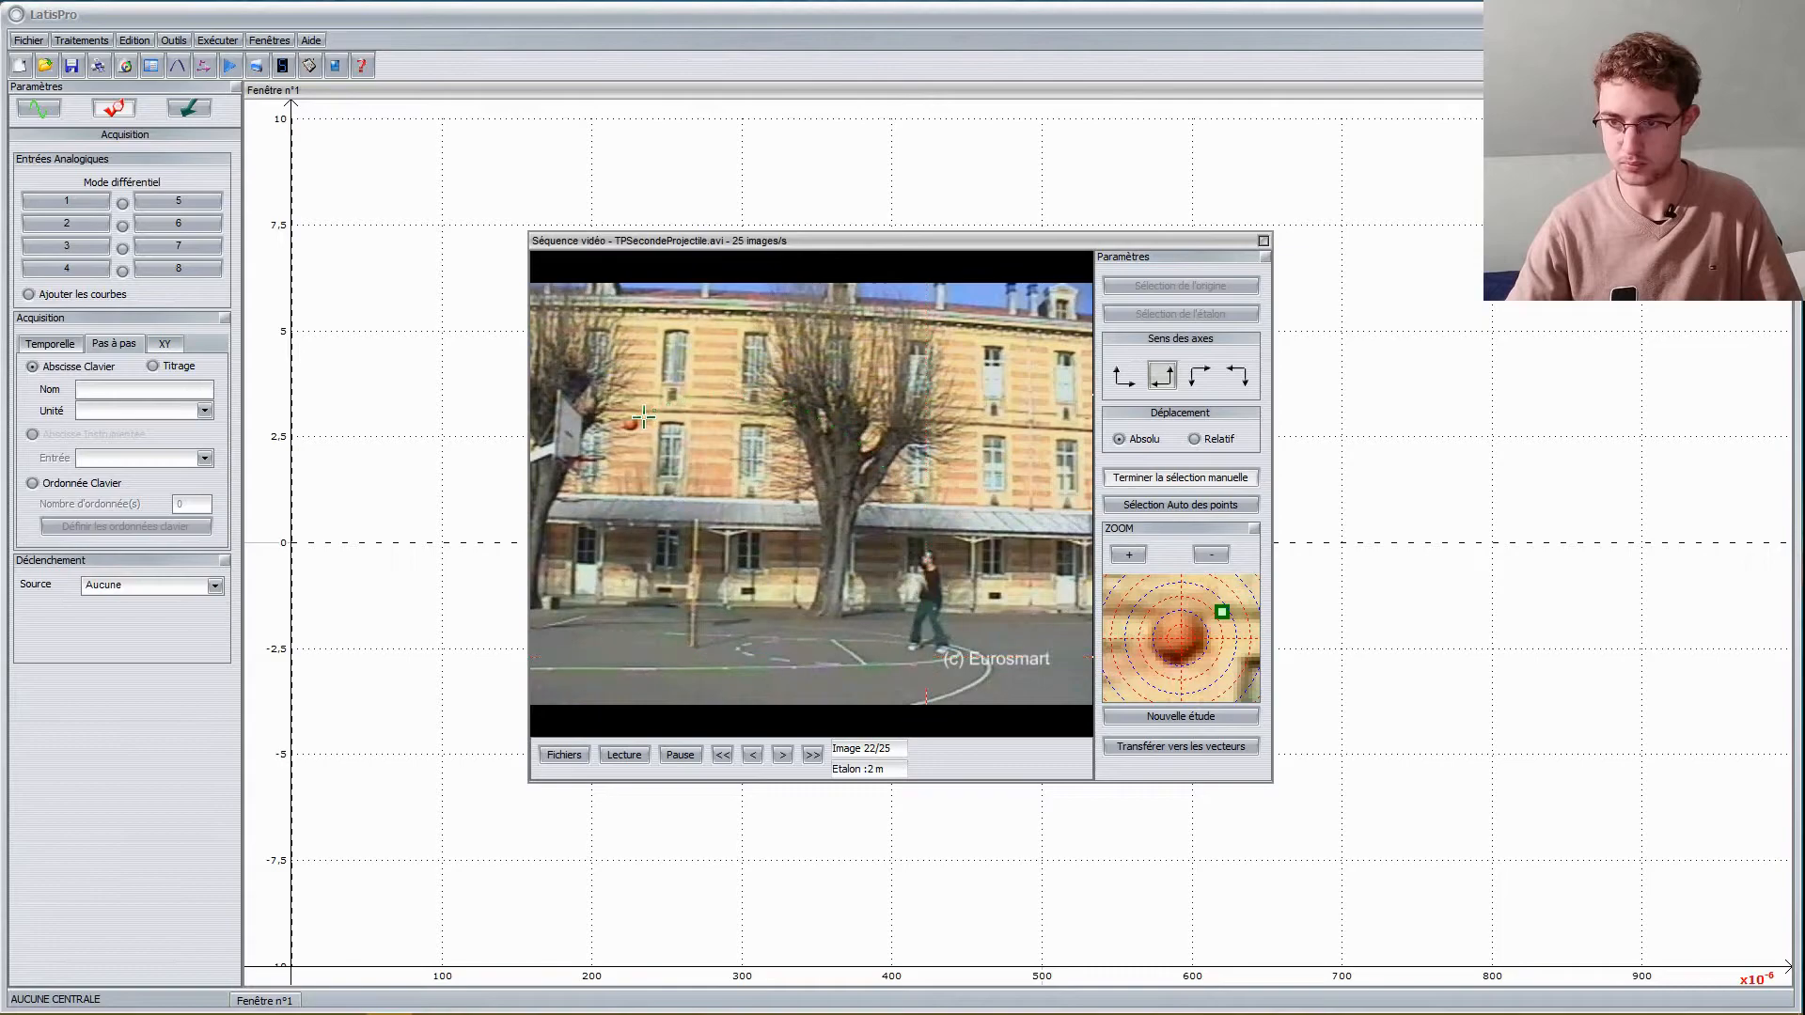
pyautogui.click(631, 423)
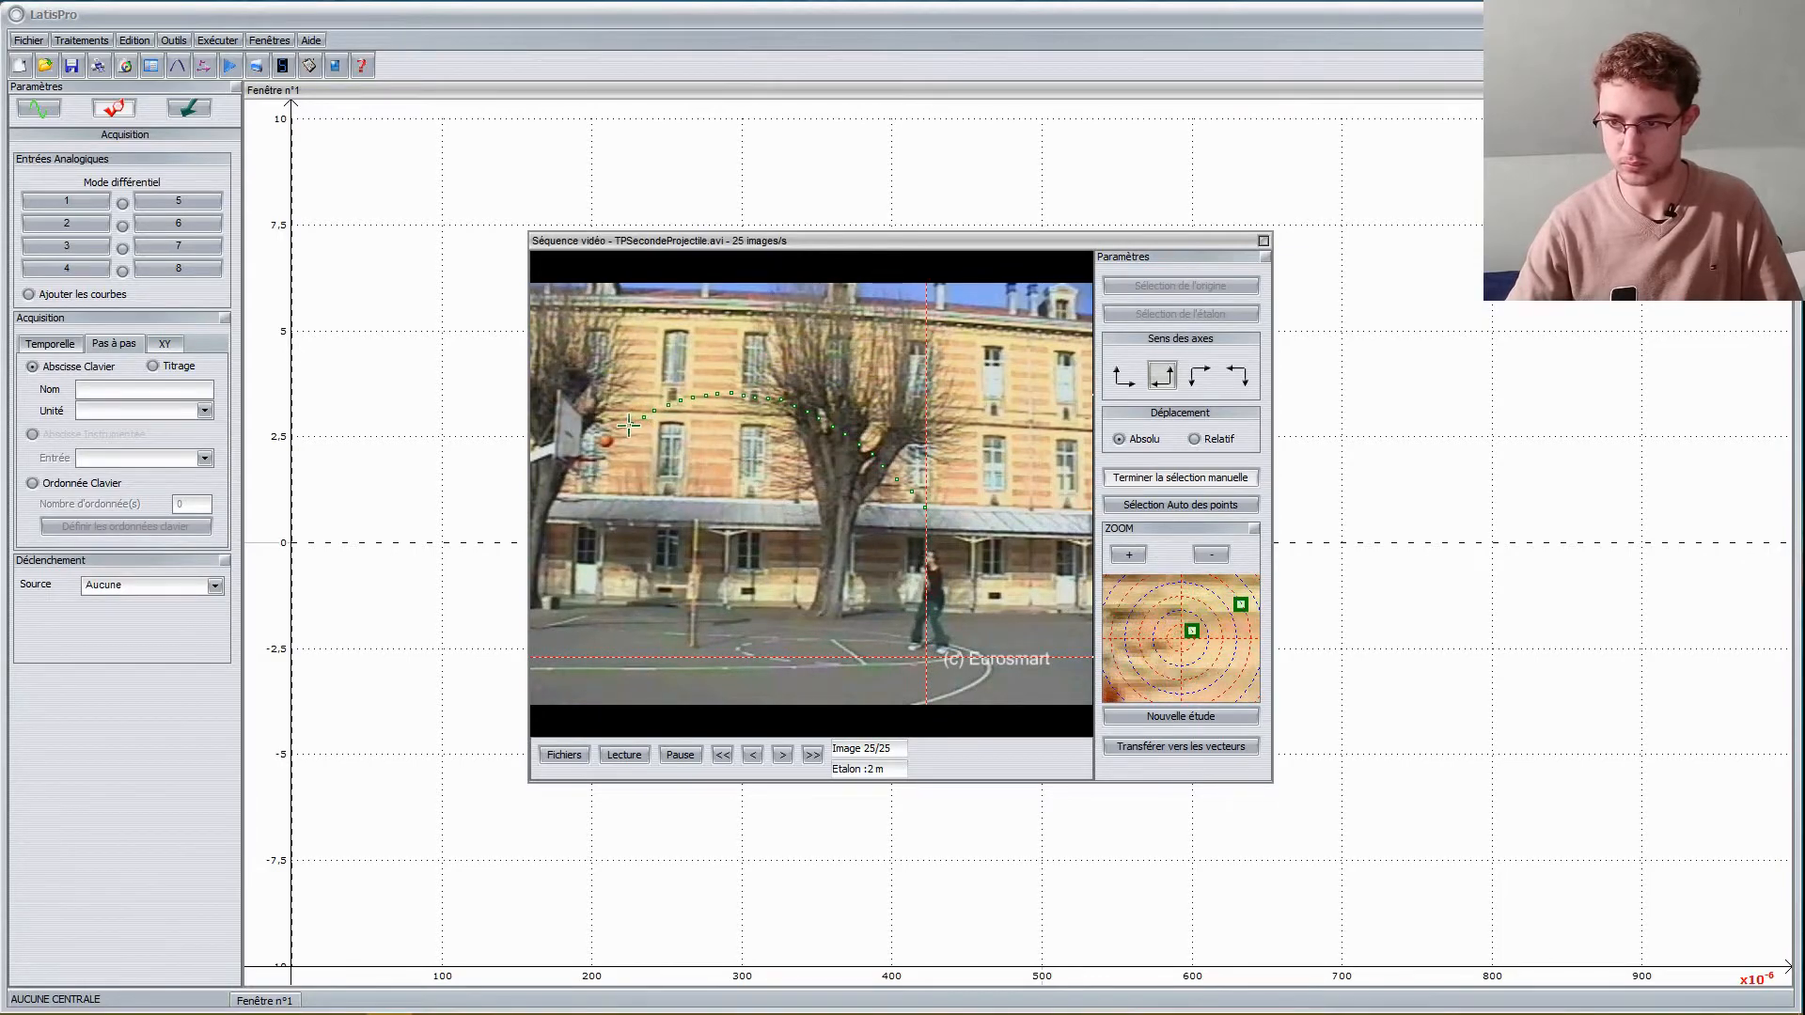
pyautogui.click(607, 437)
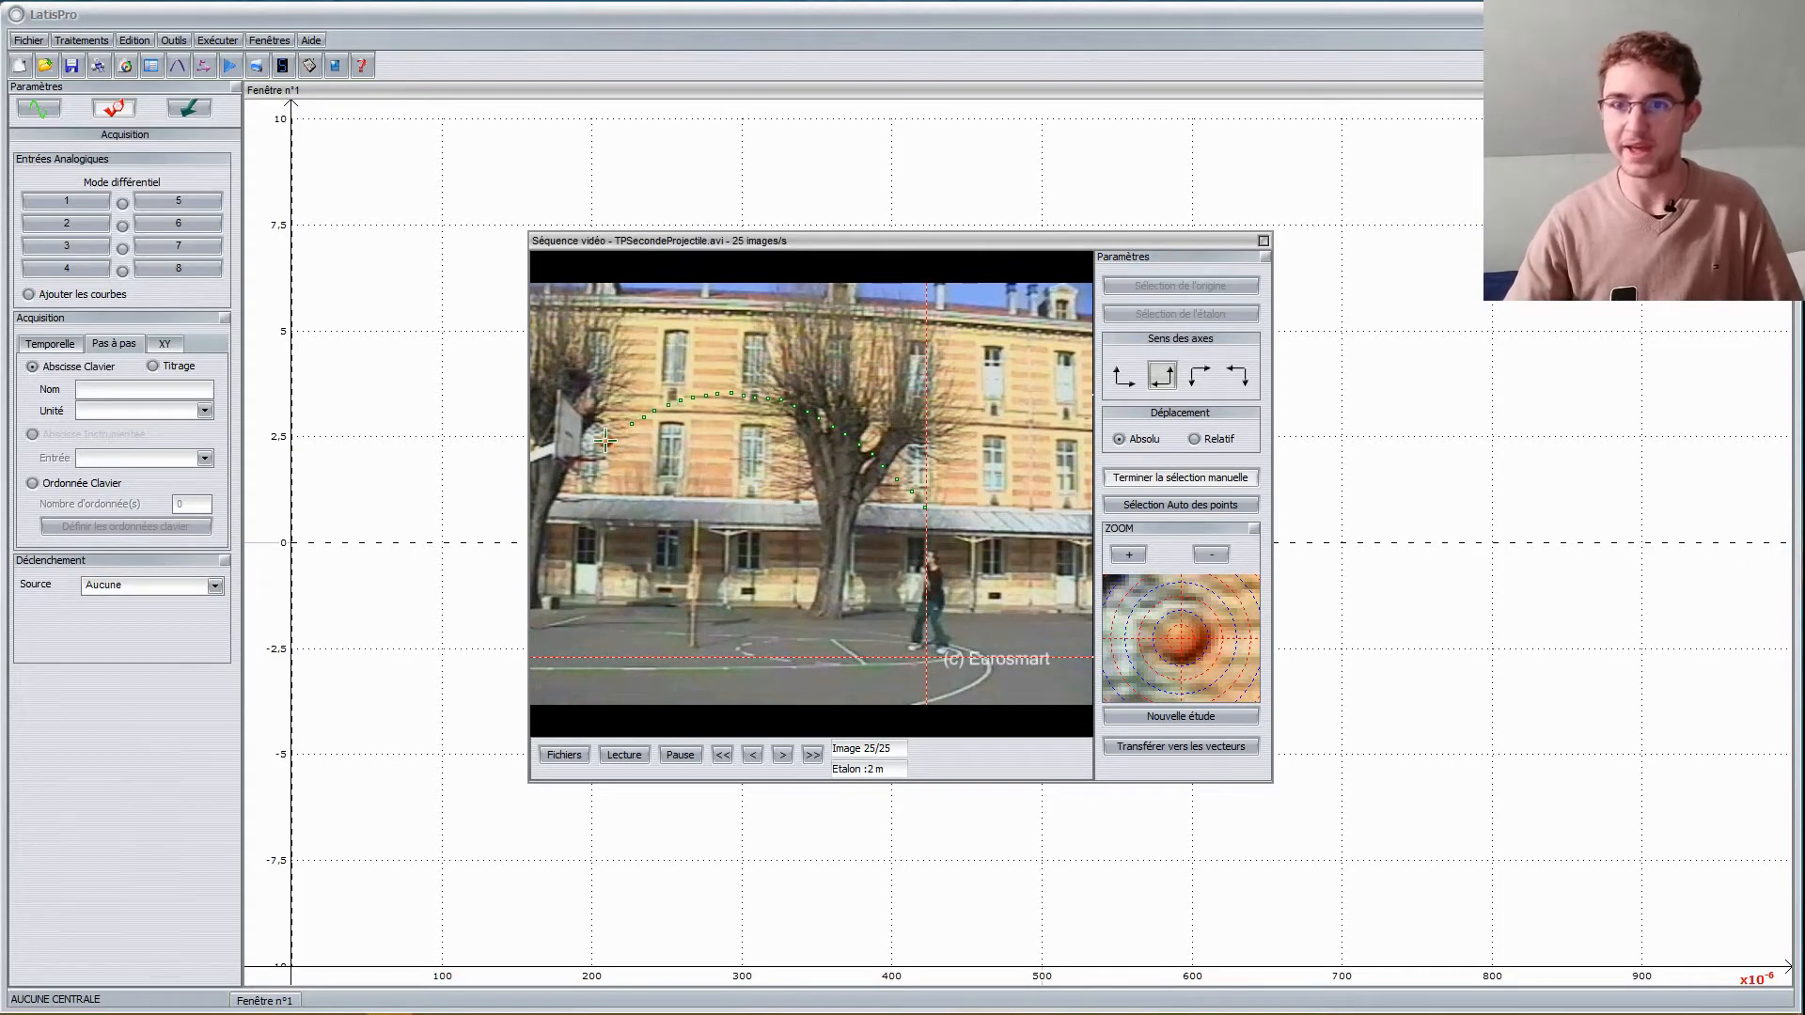
pyautogui.click(605, 440)
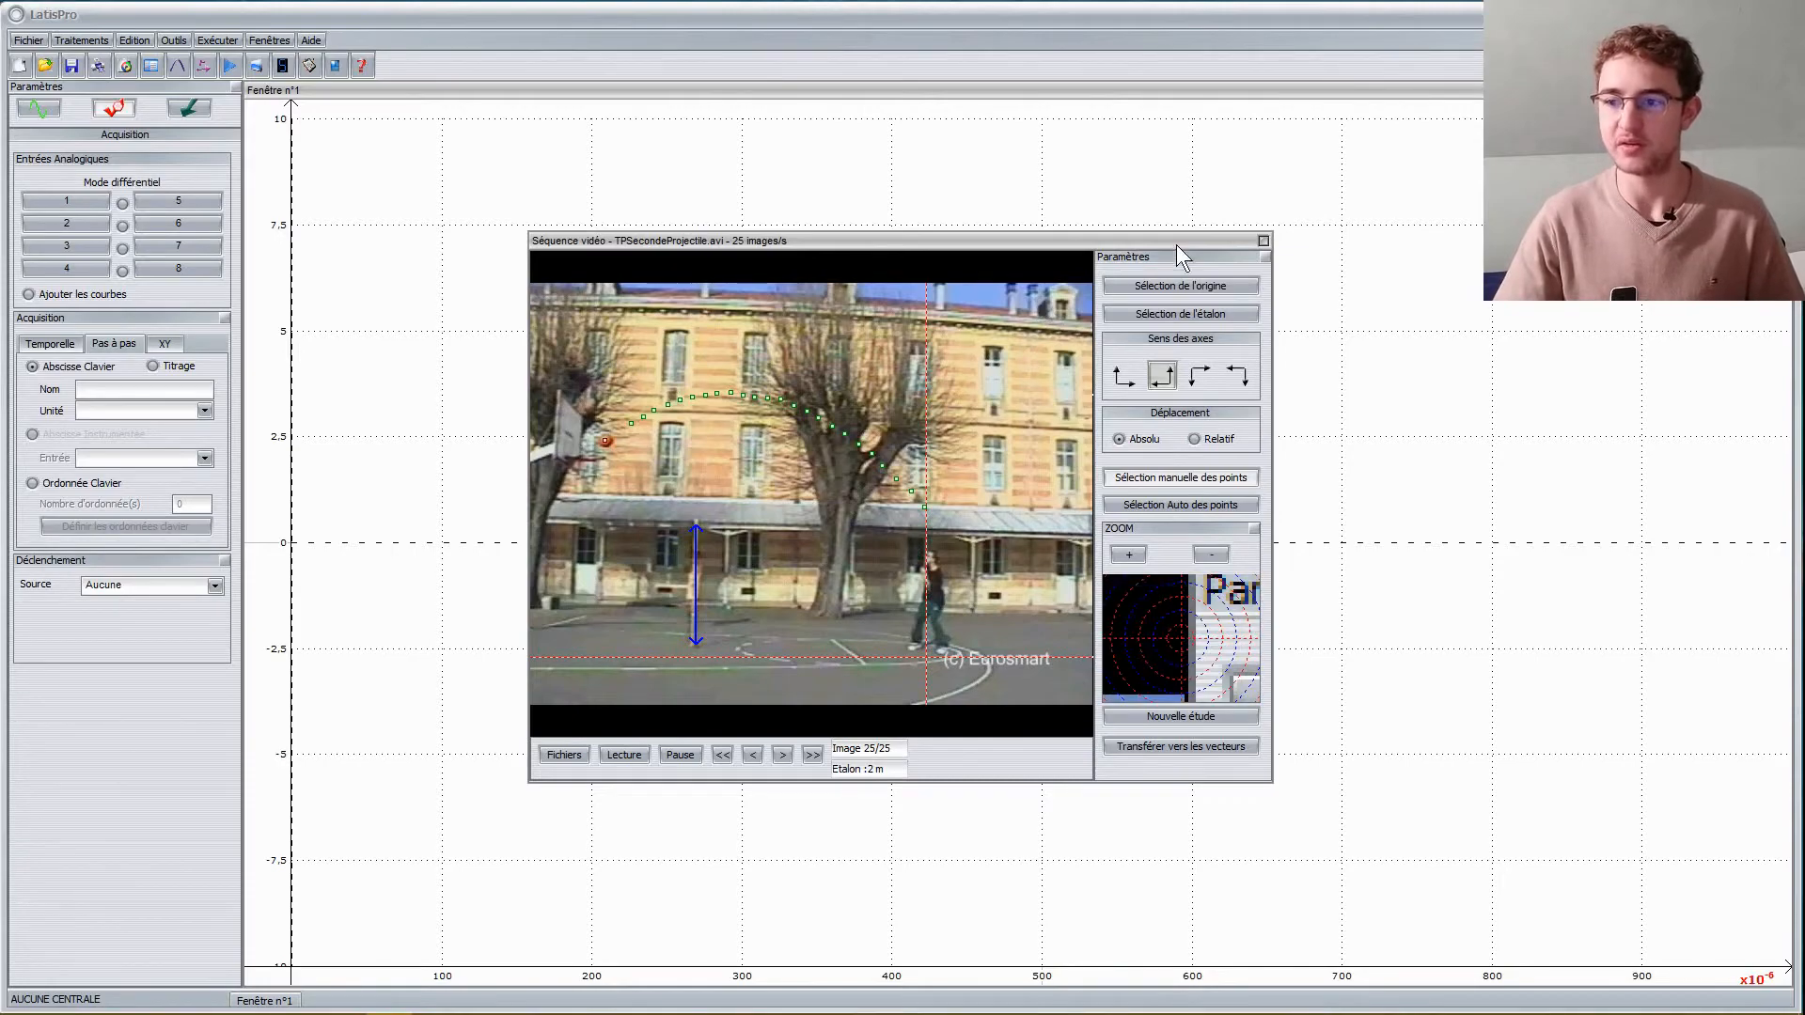
# Close the video sequence tool, show the list of curves and plot Mouvement Y in graph window Fenêtre n°1
pyautogui.click(1262, 240)
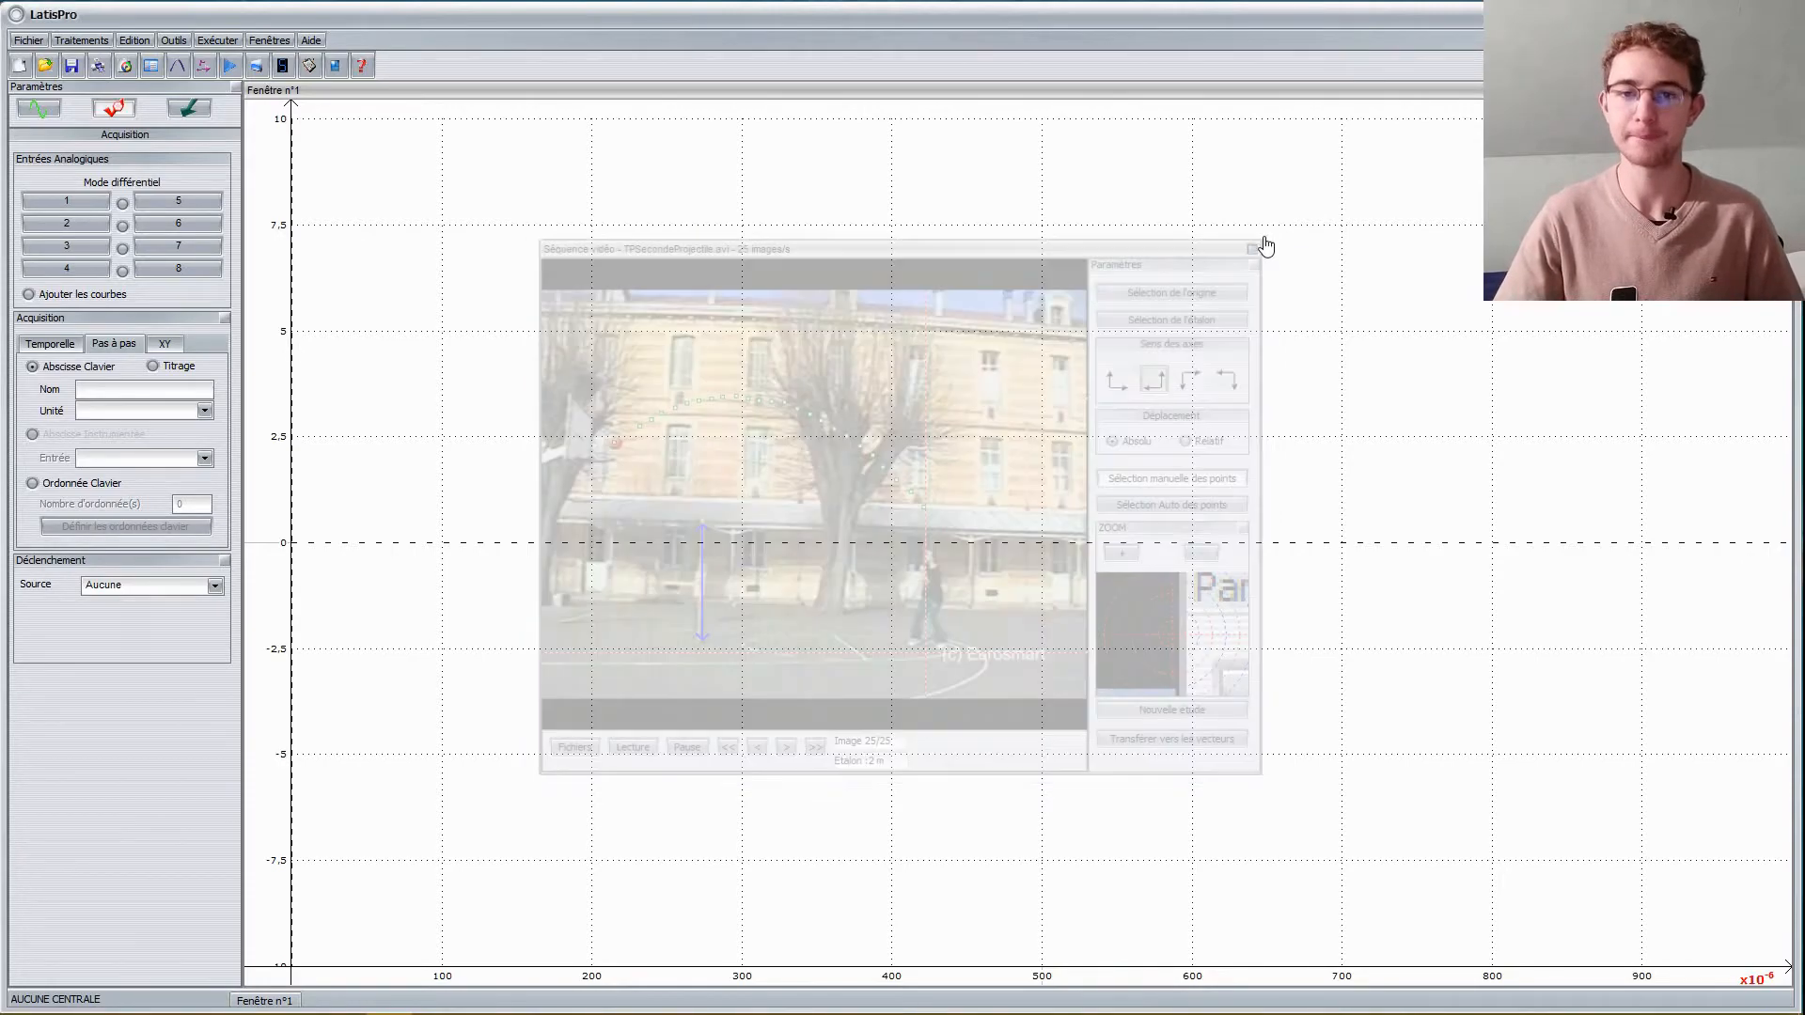
pyautogui.click(36, 107)
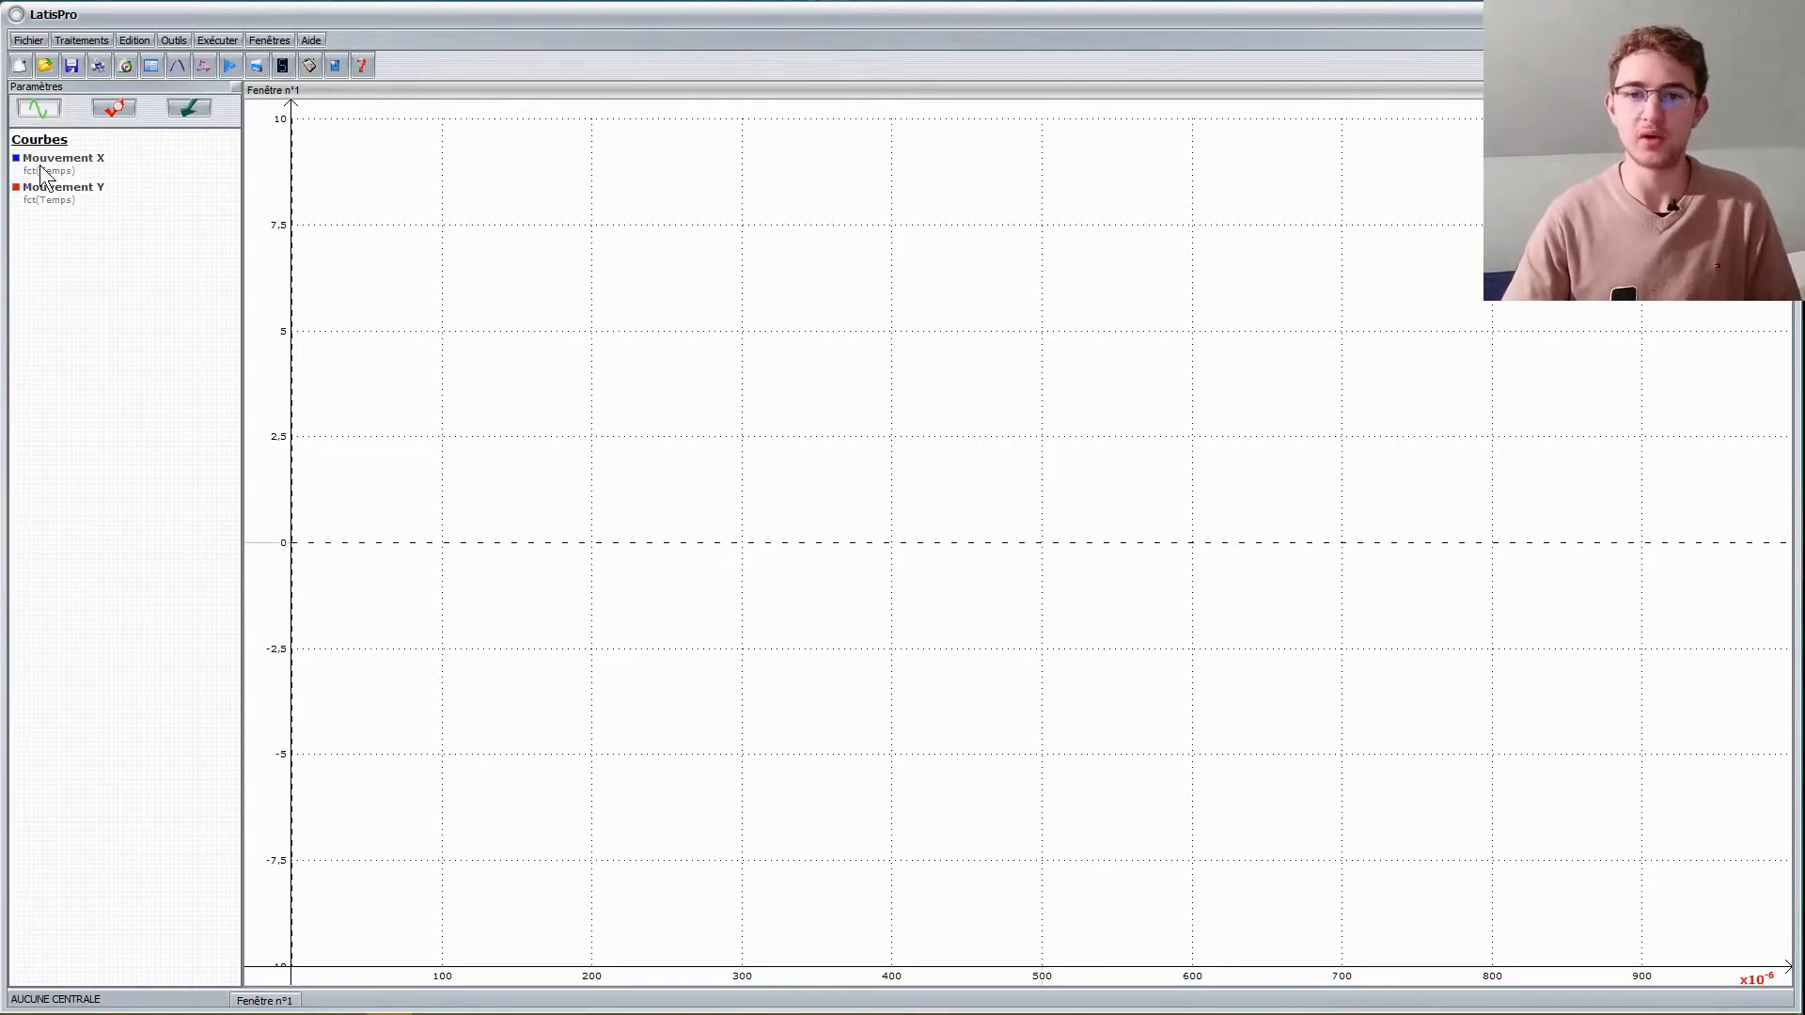
pyautogui.moveTo(83, 195); pyautogui.dragTo(398, 181)
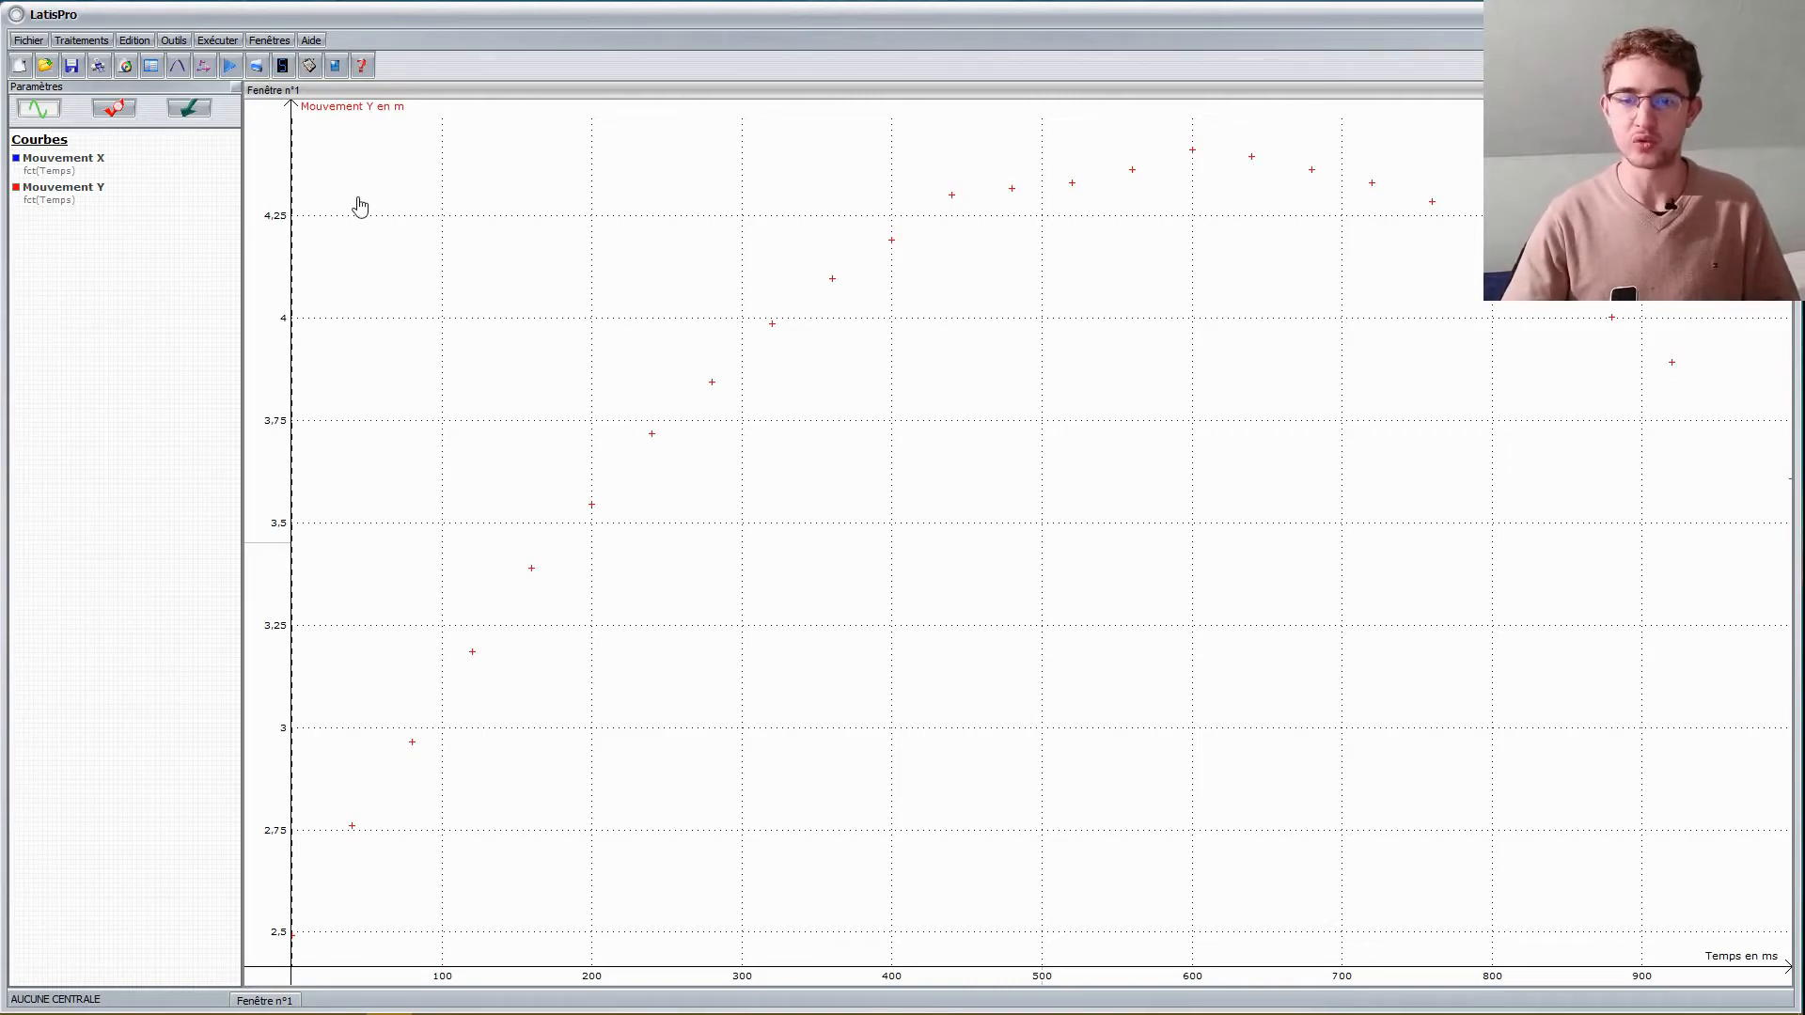
# Change the display of the Mouvement Y curve to the Rond style in black
pyautogui.click(23, 199)
pyautogui.doubleClick(24, 200)
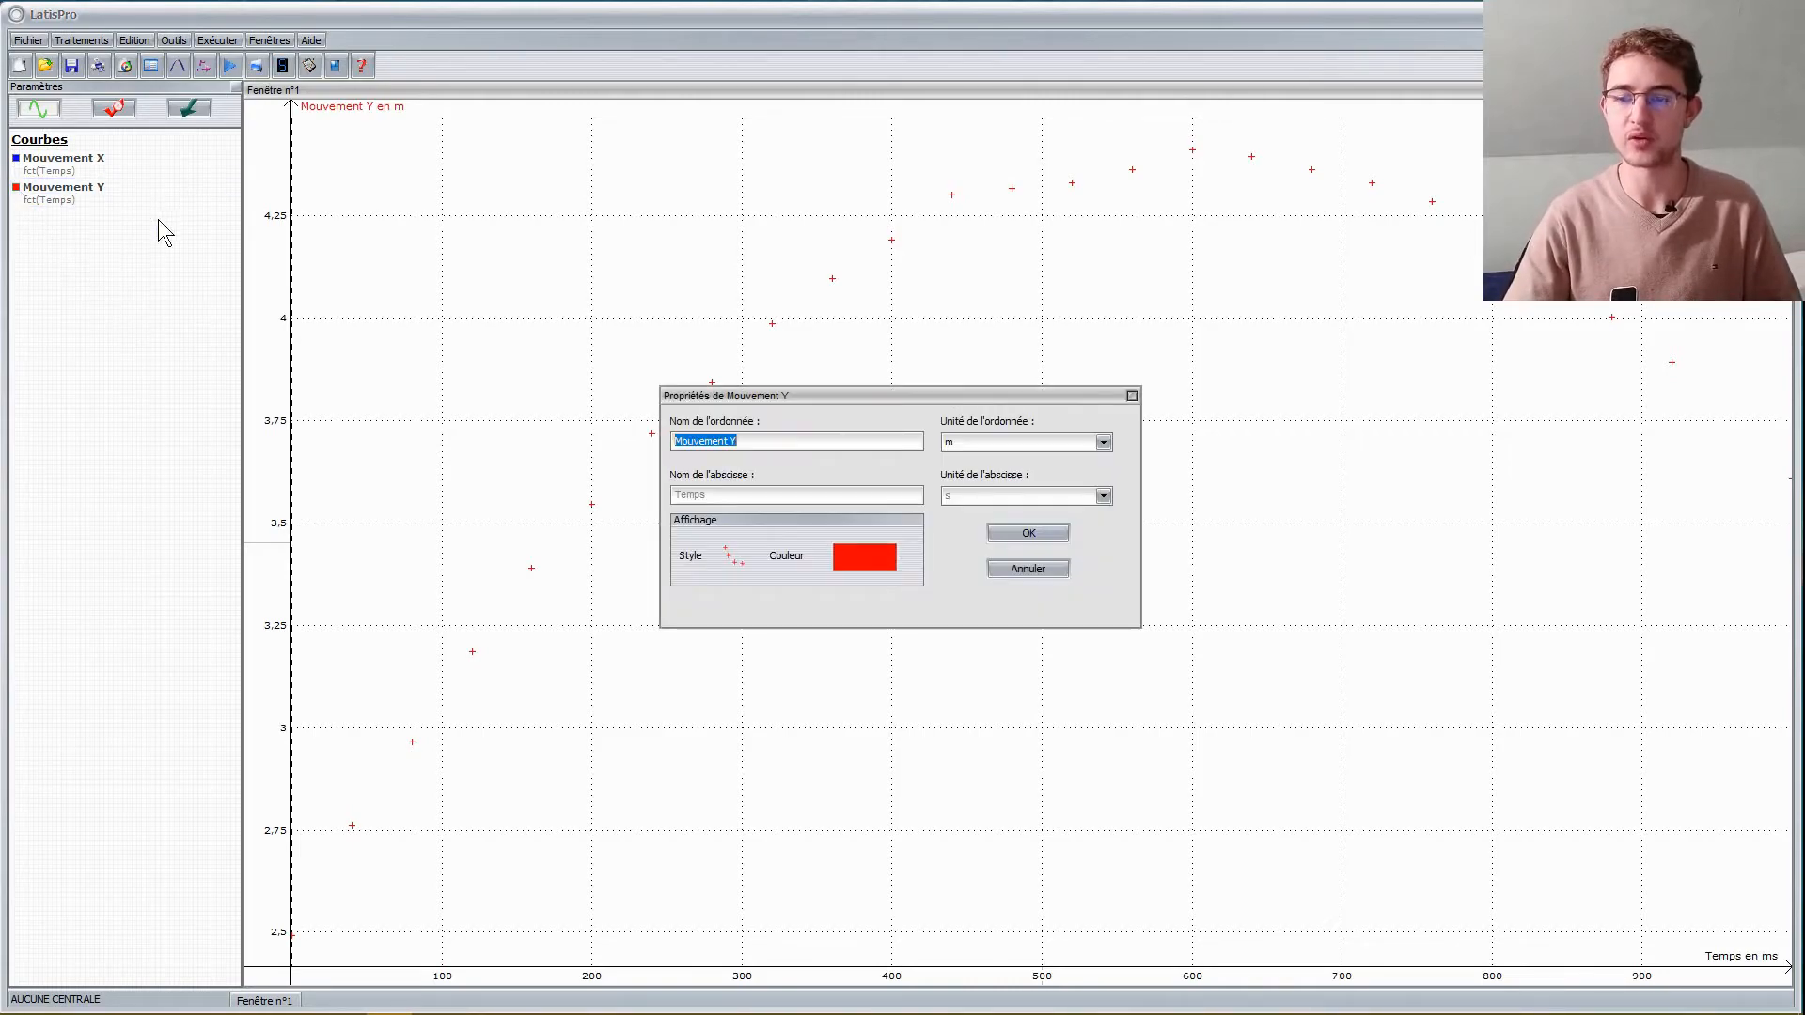
pyautogui.click(733, 568)
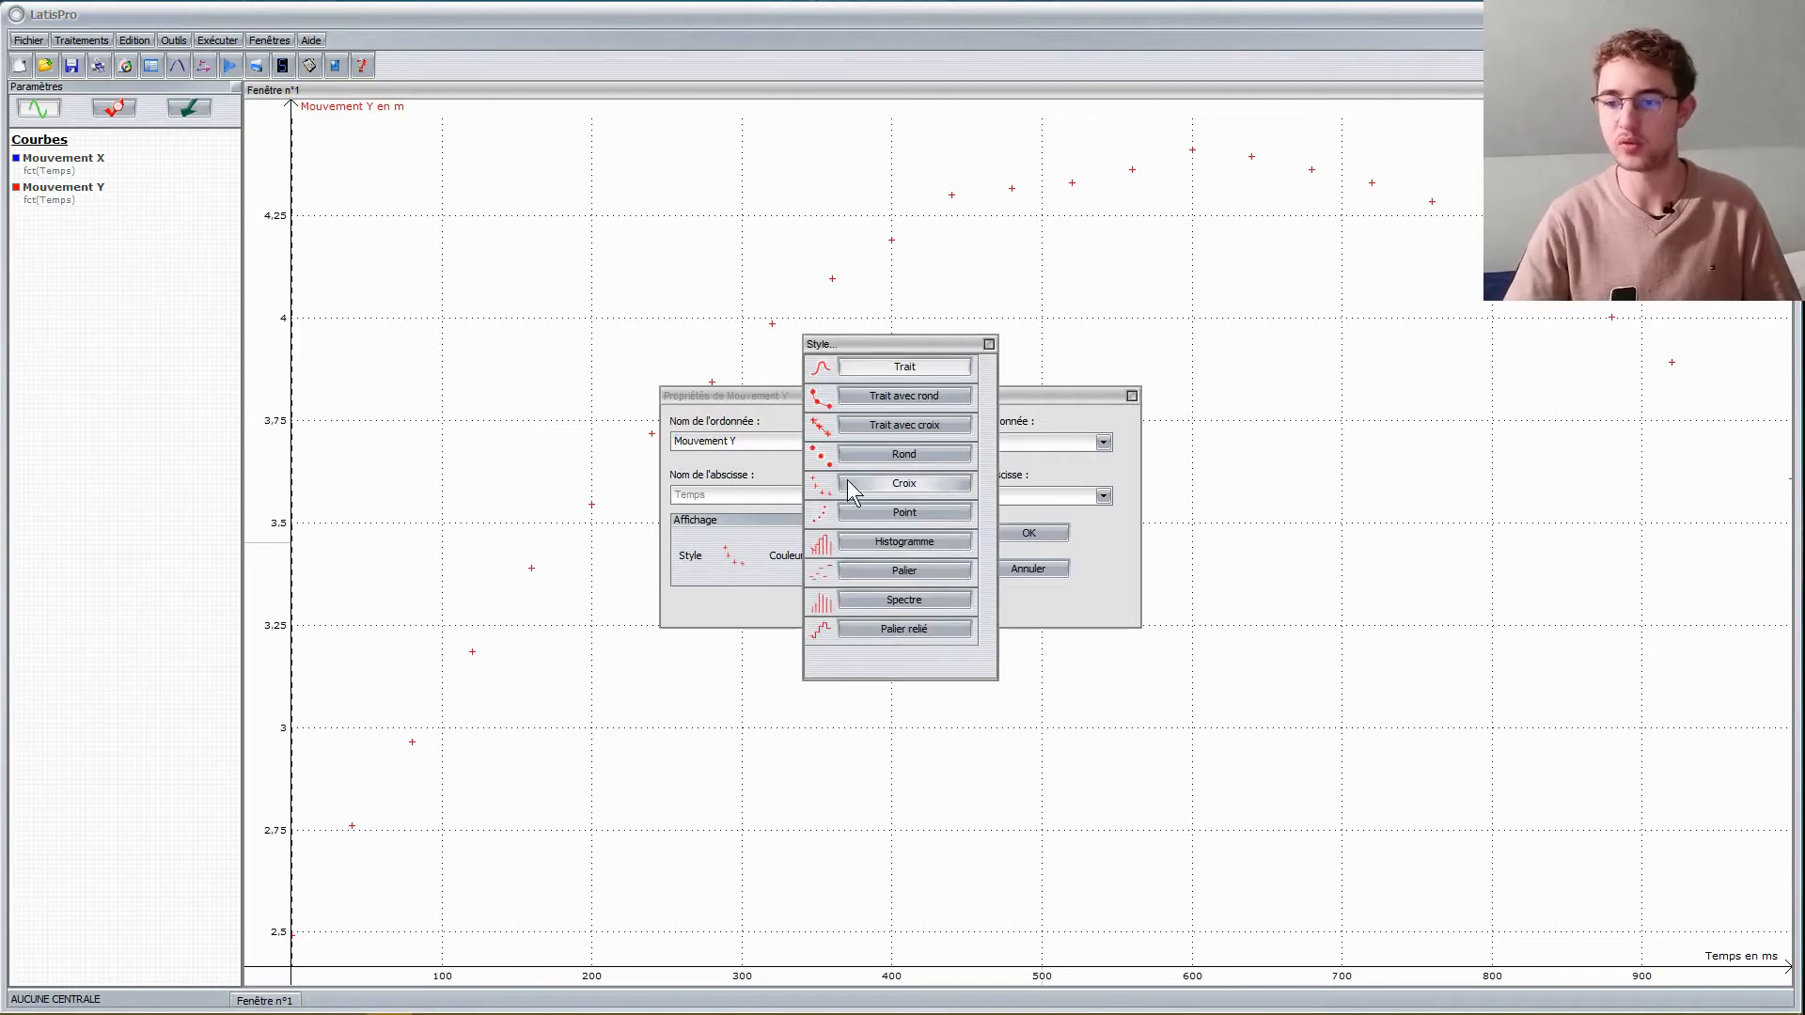
pyautogui.click(881, 475)
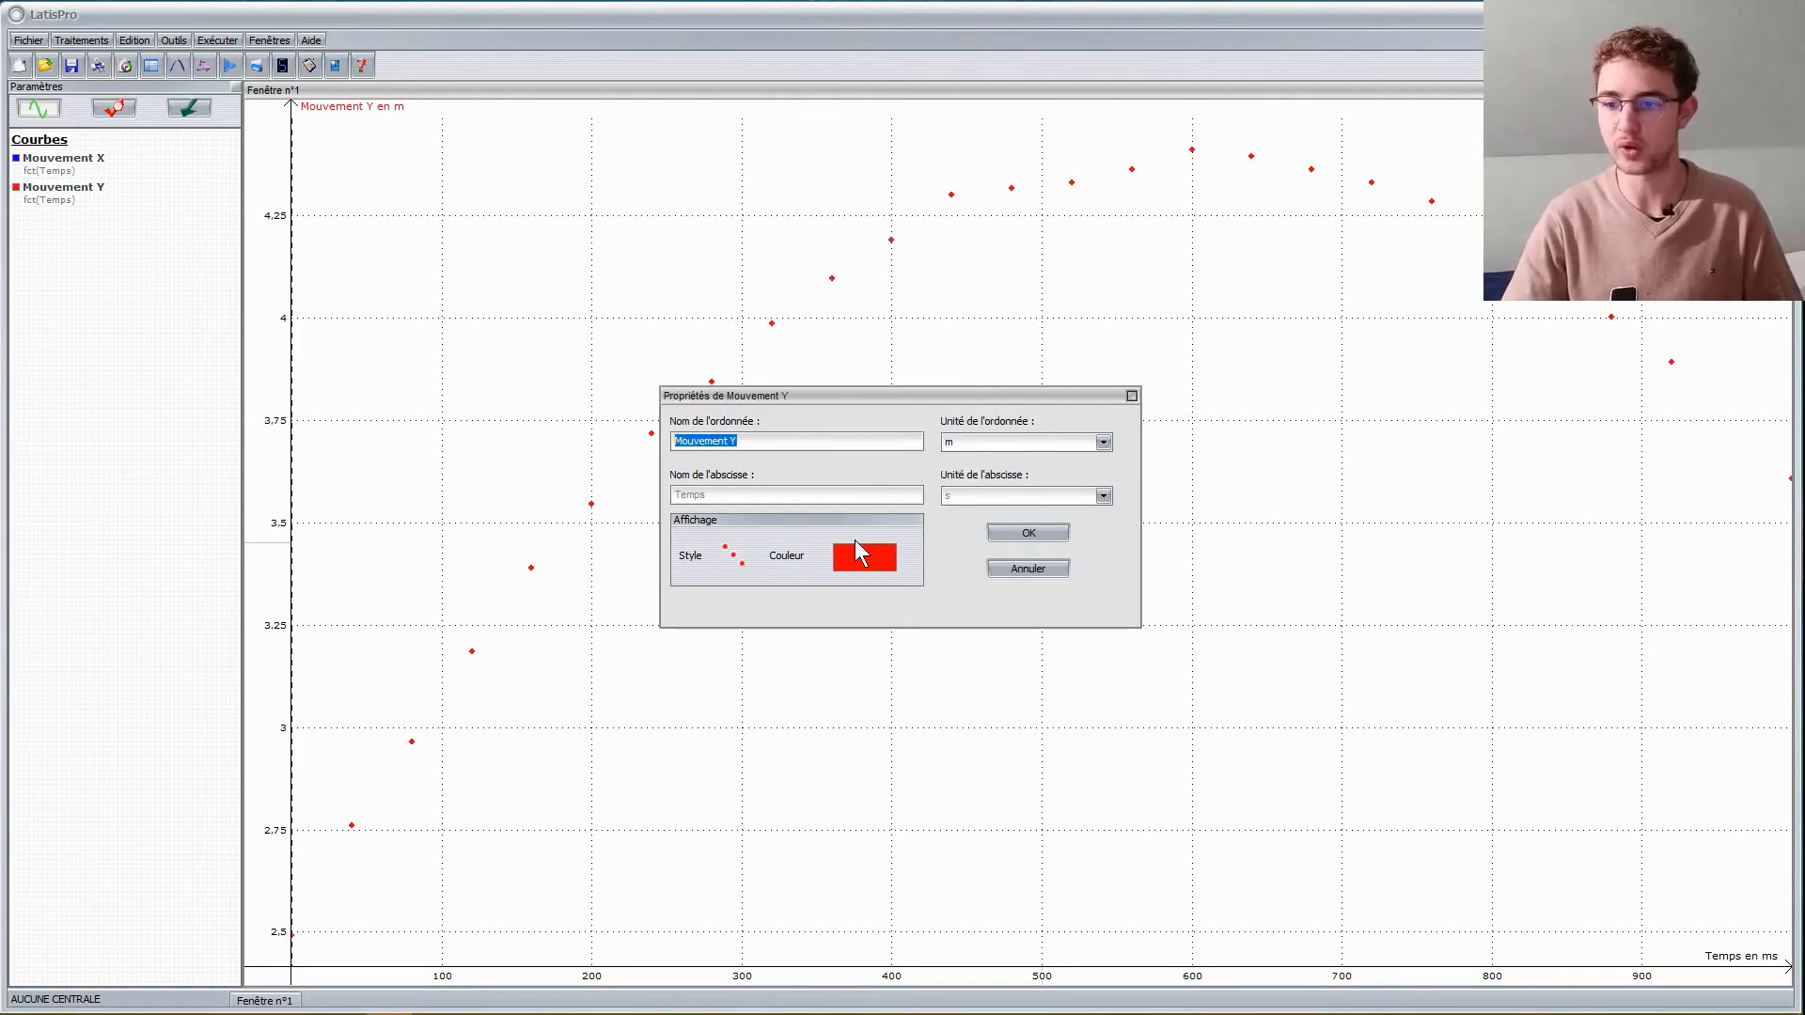
pyautogui.click(864, 563)
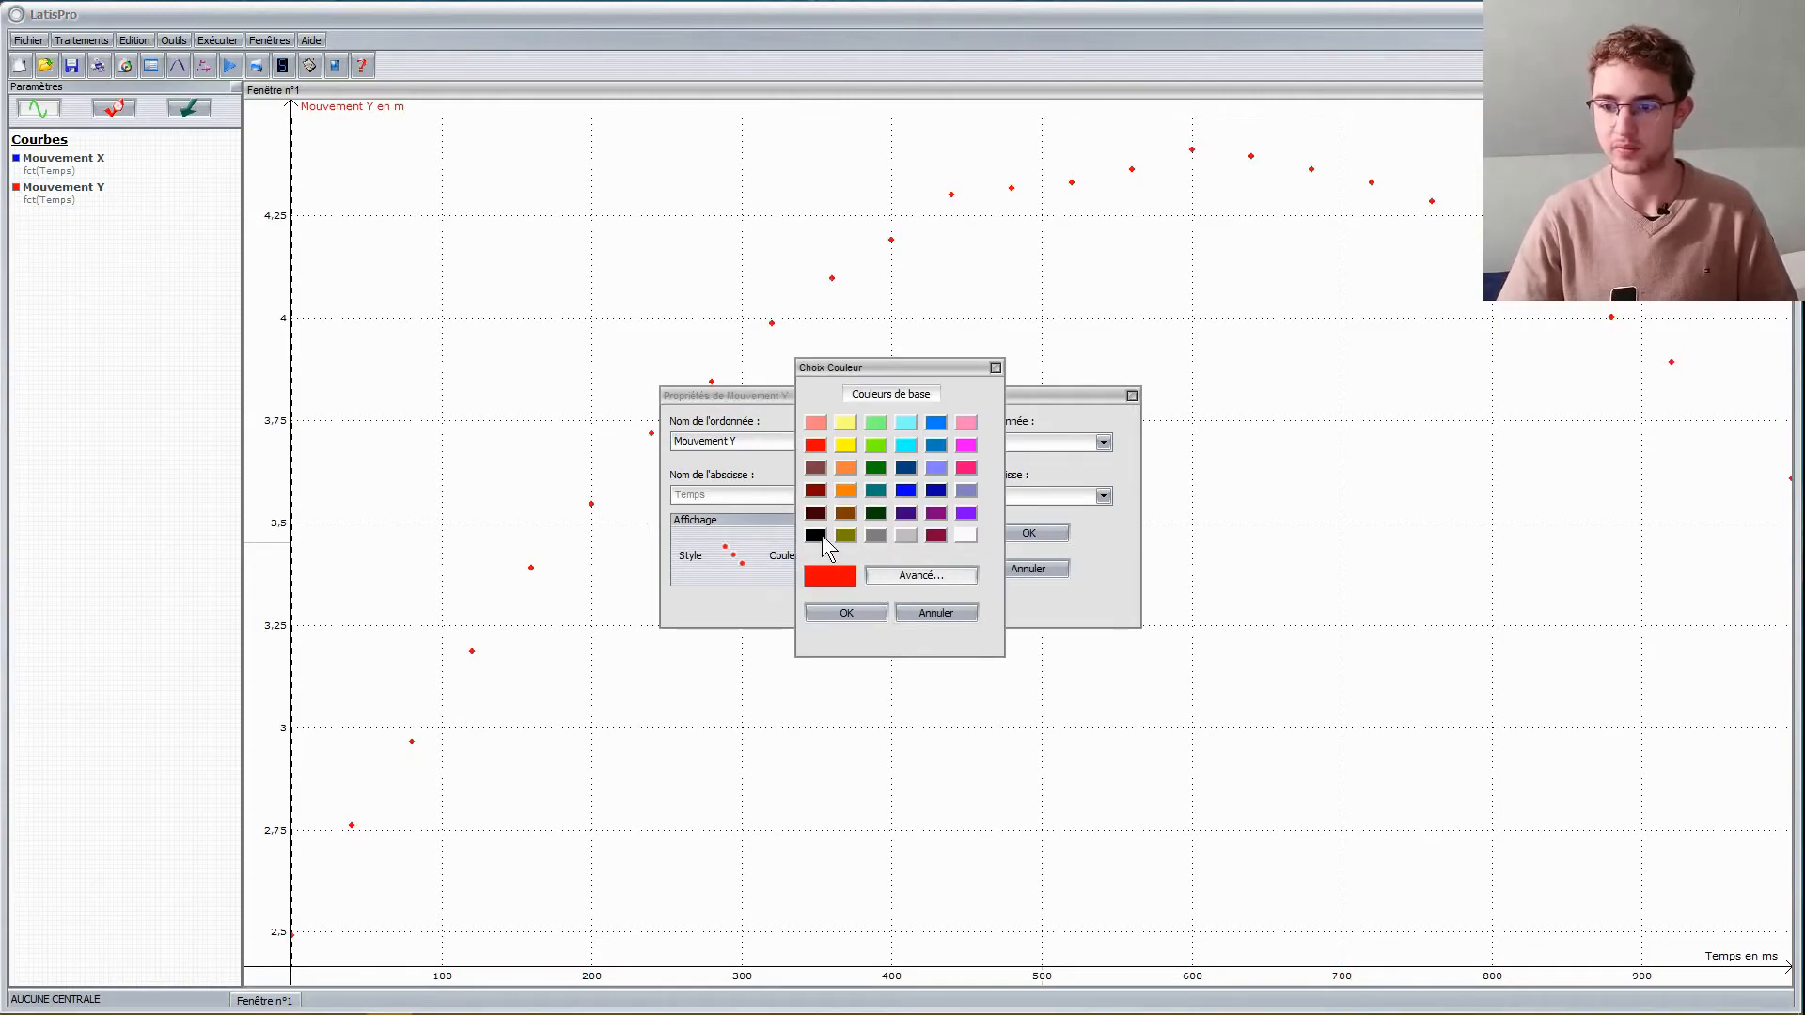
pyautogui.click(815, 535)
pyautogui.click(846, 613)
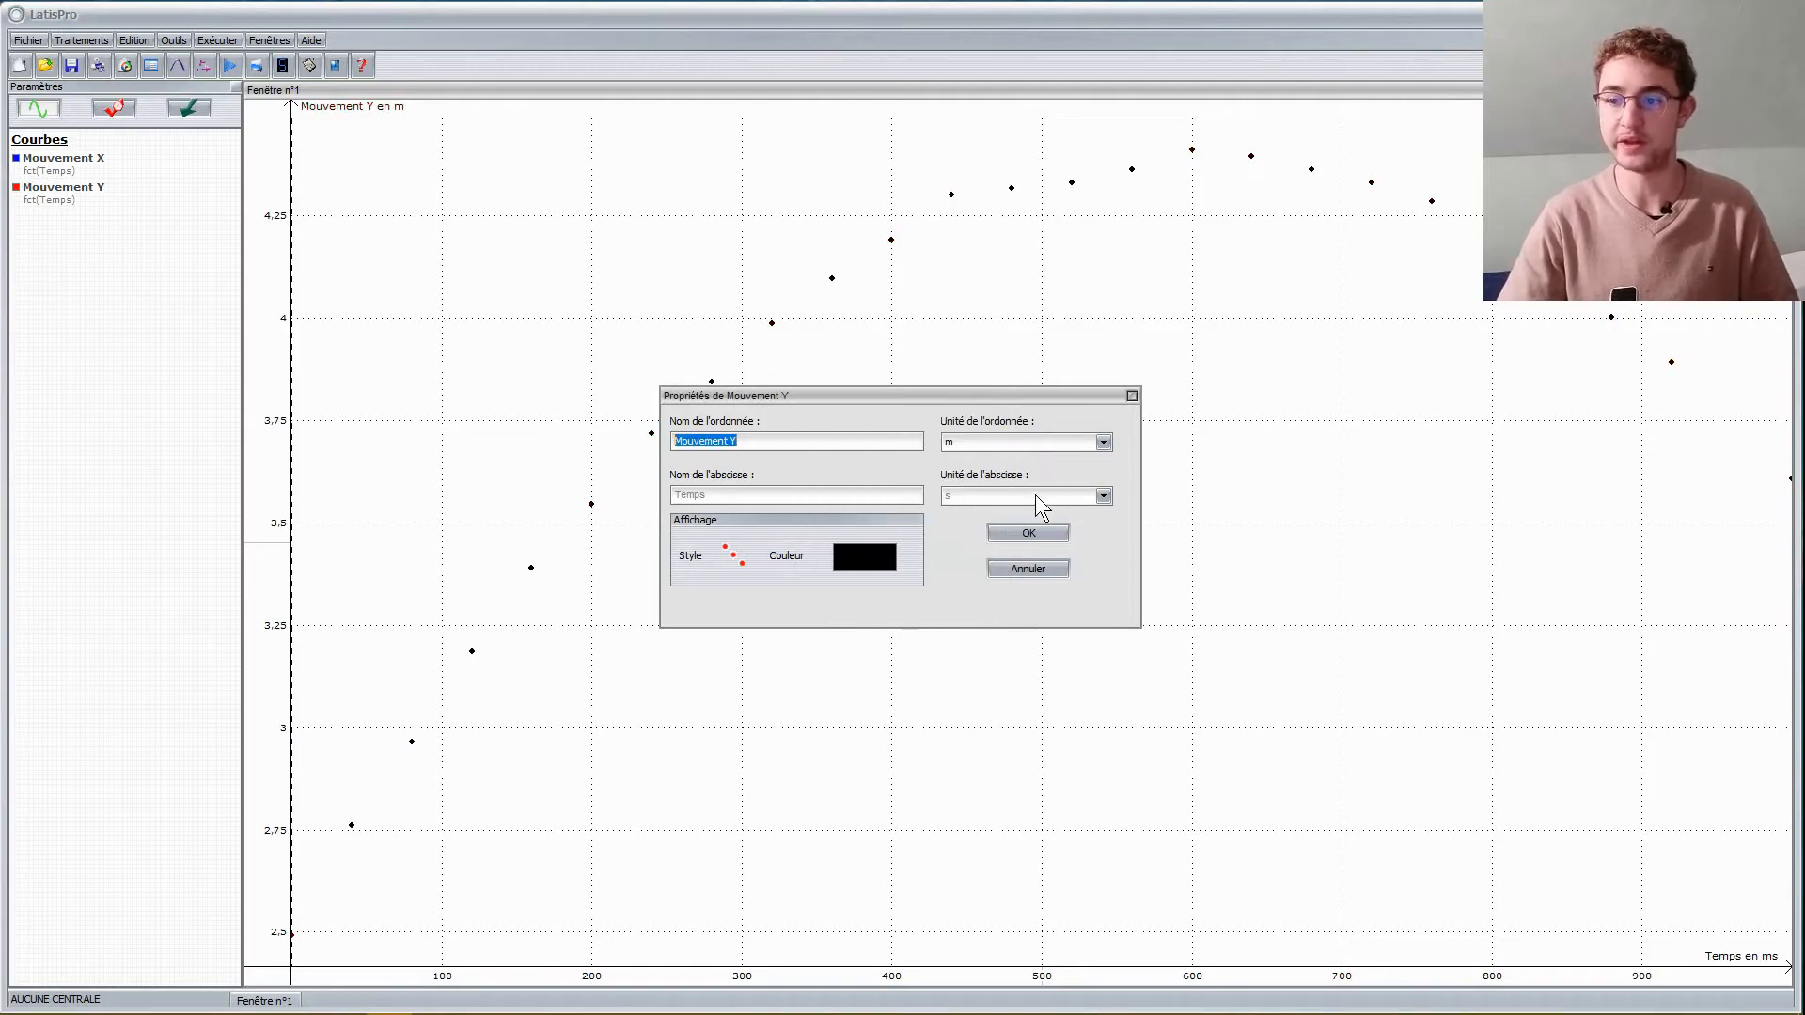
pyautogui.click(1046, 537)
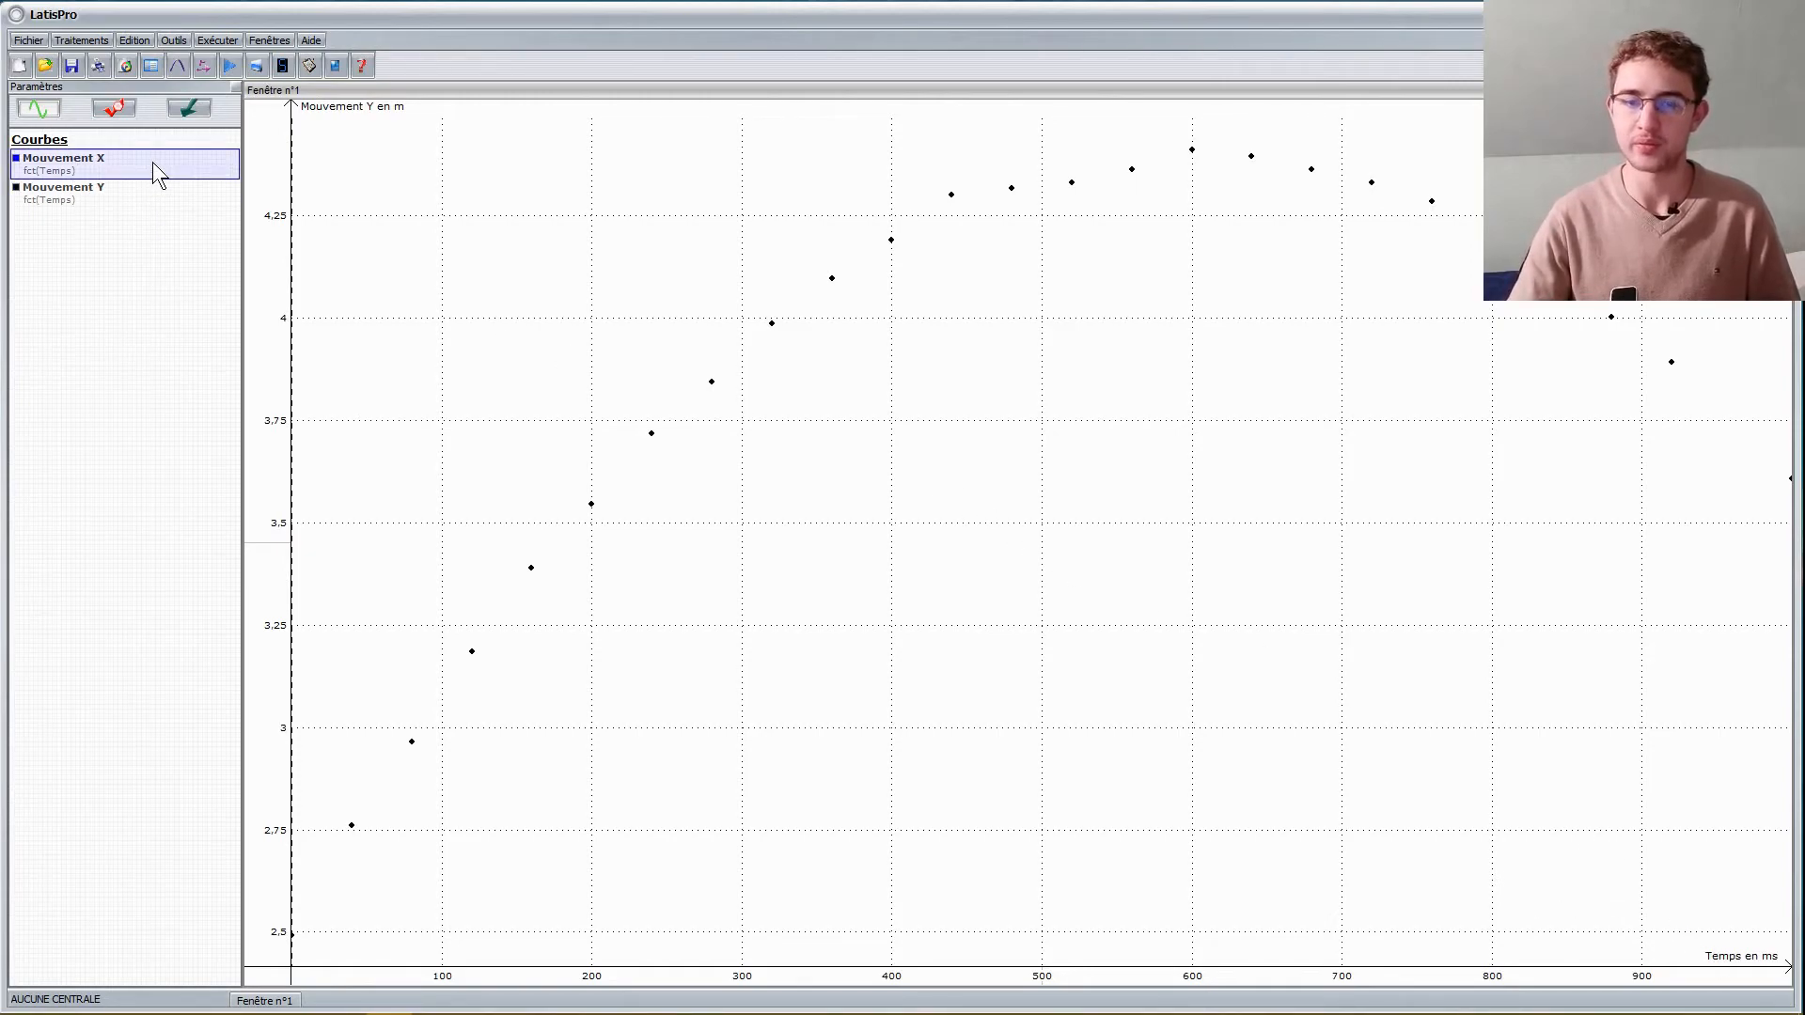
# Replace time with Mouvement X on the graph's horizontal axis to plot Mouvement Y against Mouvement X
pyautogui.moveTo(152, 161); pyautogui.dragTo(684, 908)
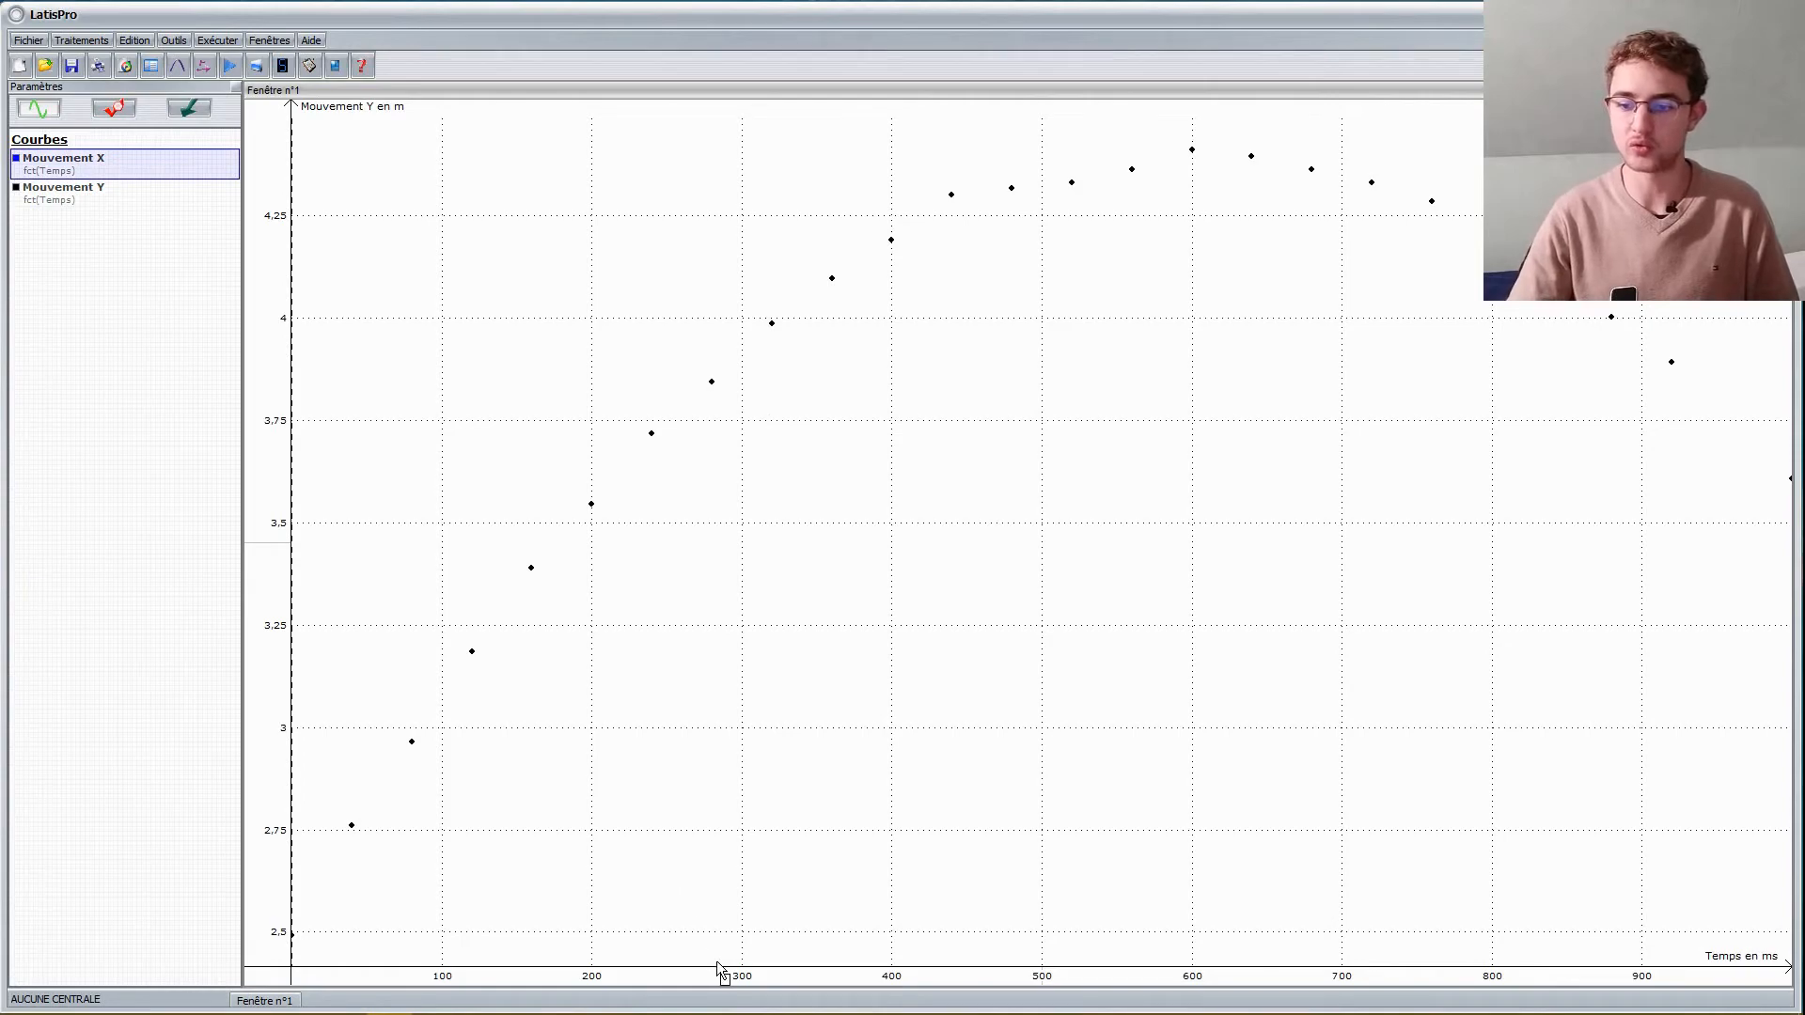
pyautogui.moveTo(720, 969); pyautogui.dragTo(726, 977)
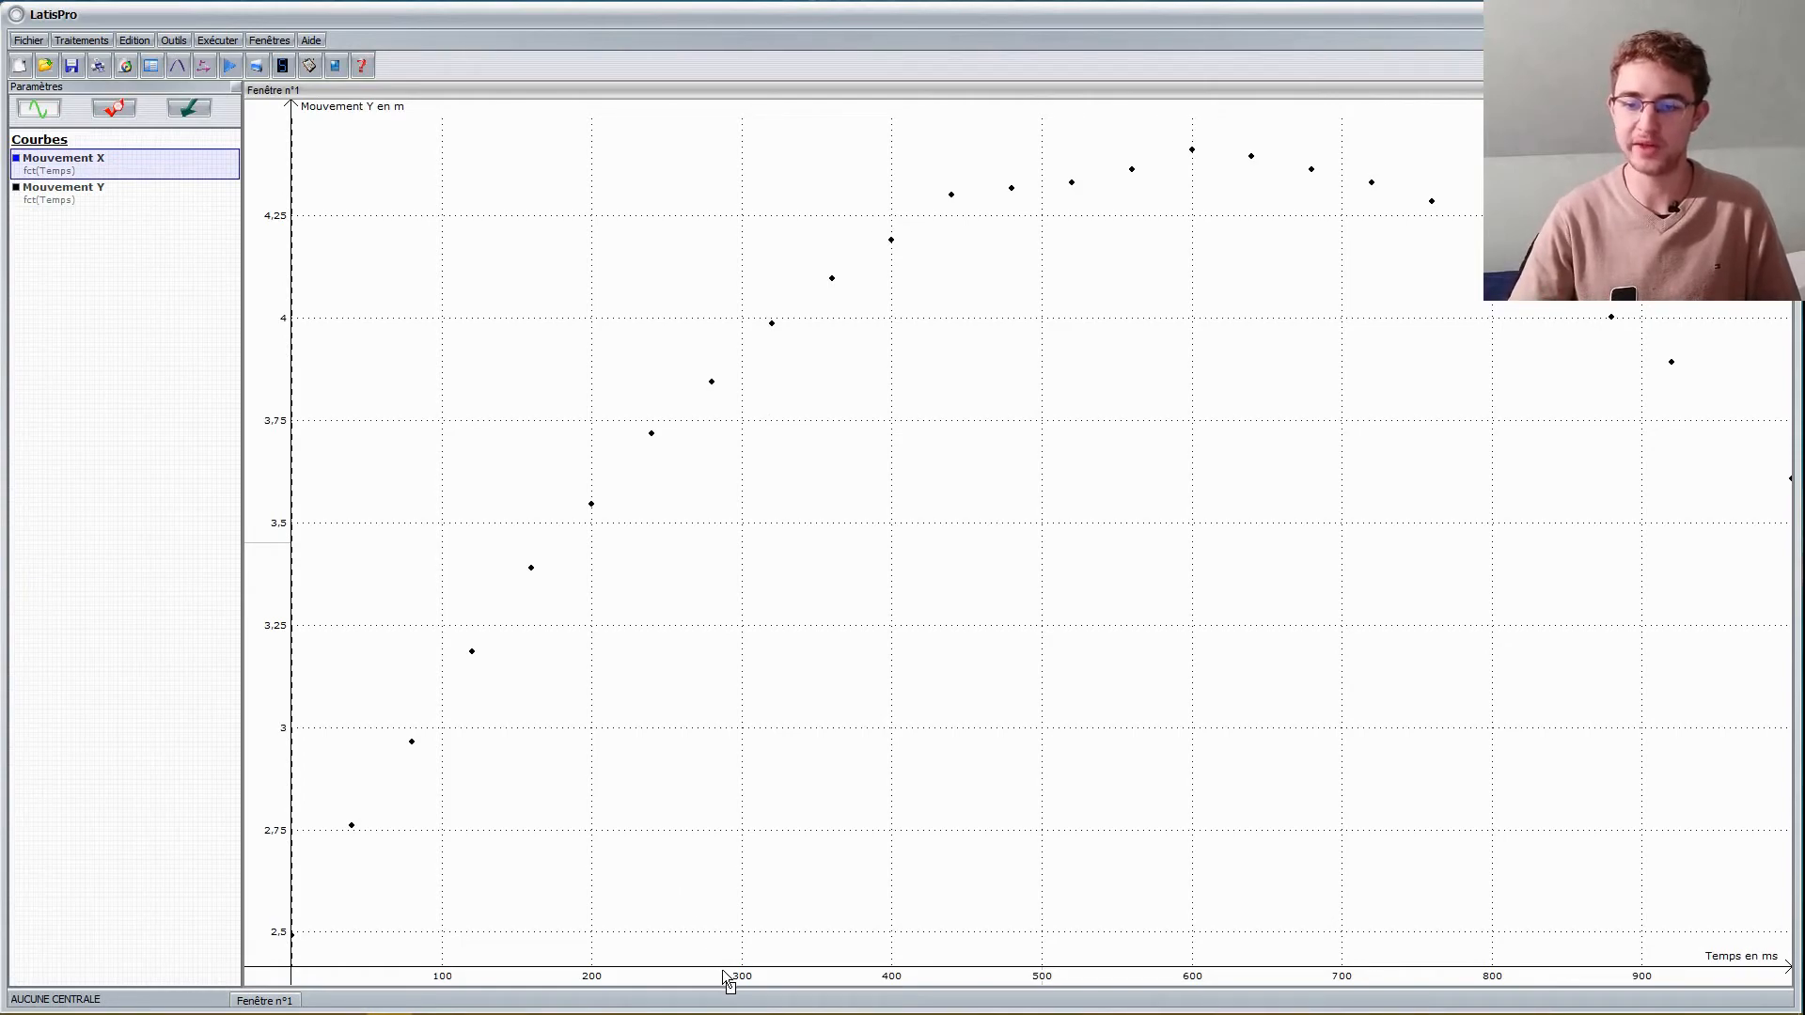
pyautogui.moveTo(725, 974); pyautogui.dragTo(725, 974)
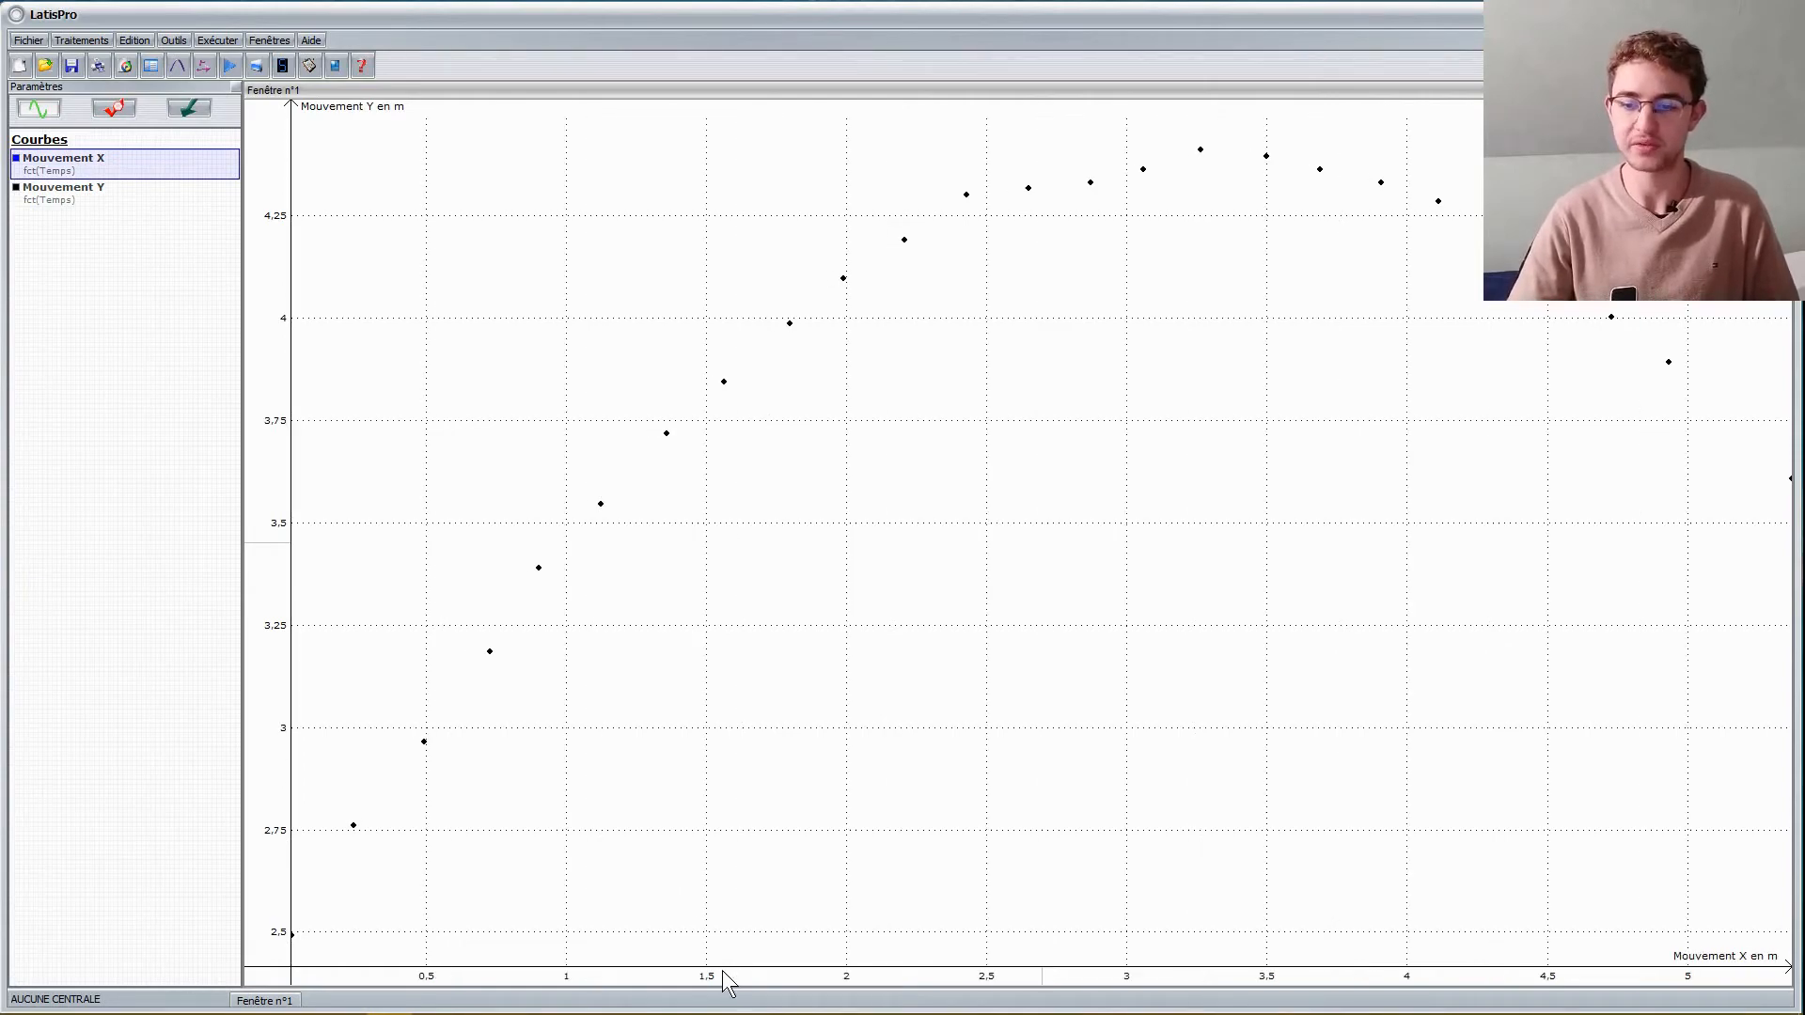